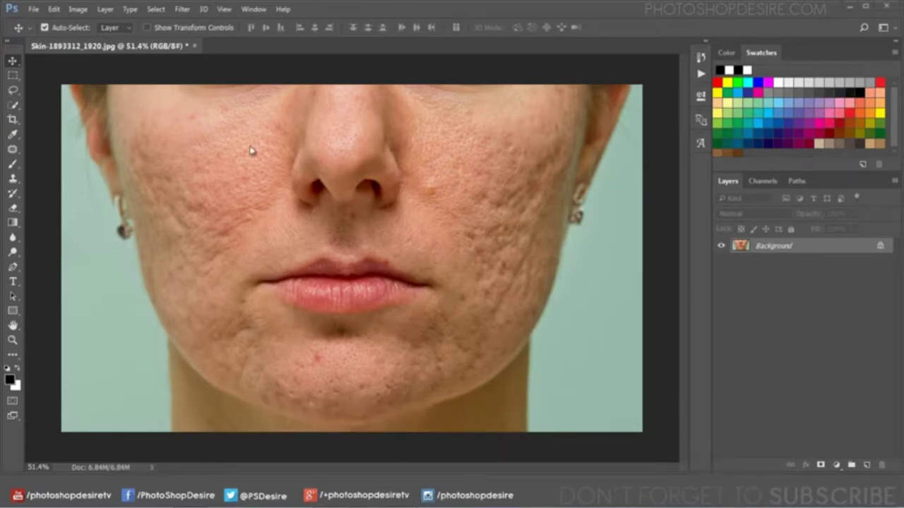
- Duplicate the Background layer as 'Low Frequency Color'
scroll(179, 204, up, 2)
scroll(216, 188, up, 3)
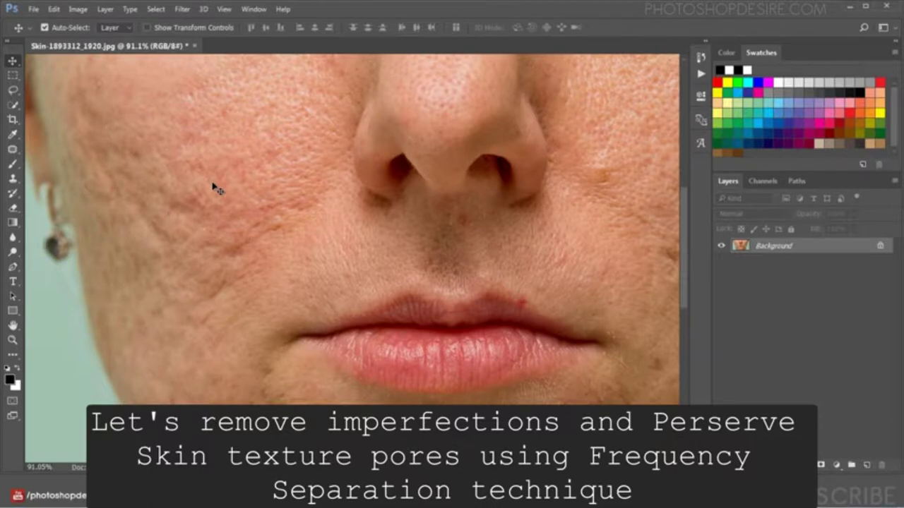
scroll(235, 223, down, 2)
scroll(235, 227, down, 2)
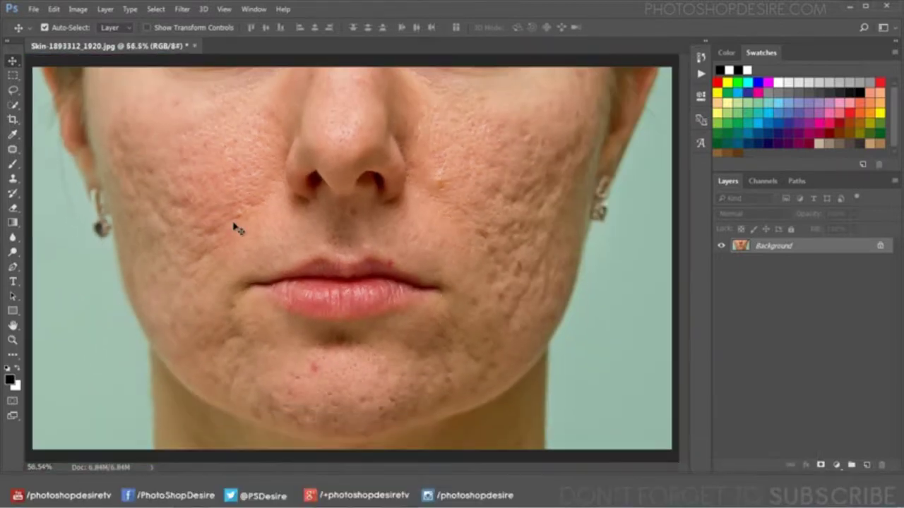
scroll(464, 229, down, 1)
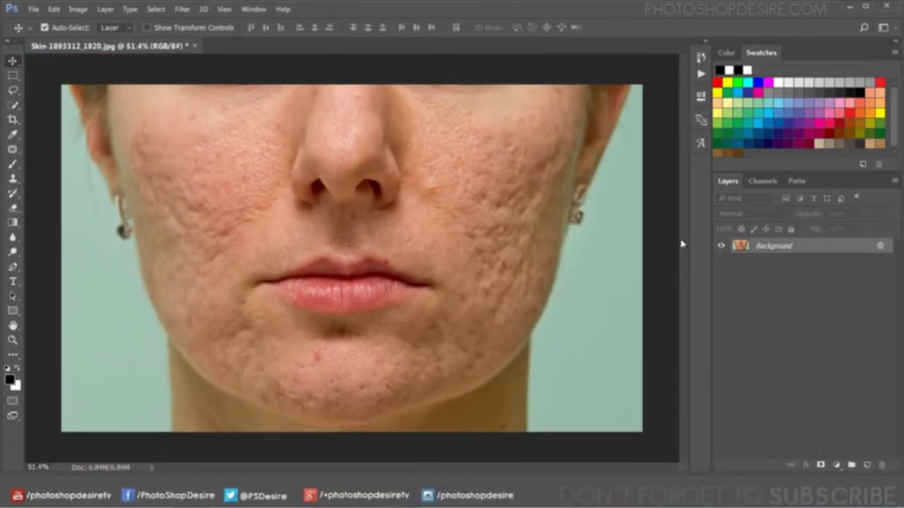
right_click(781, 250)
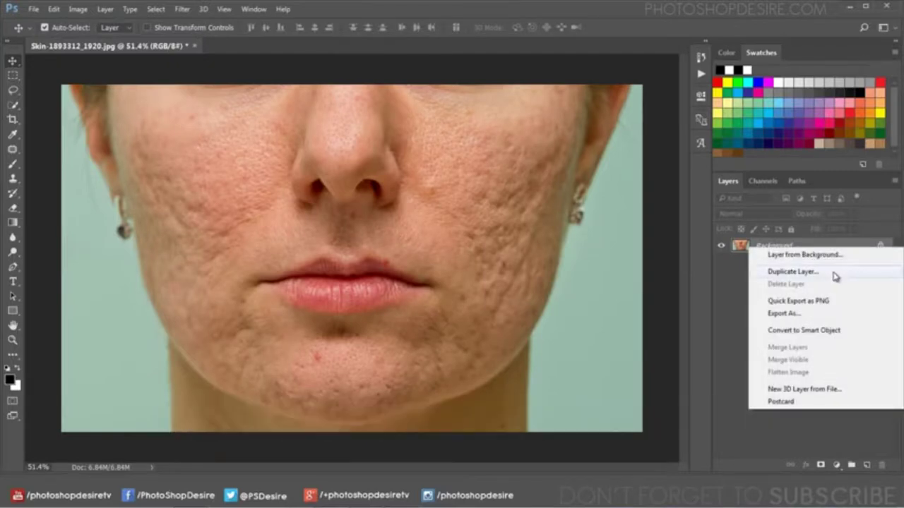
click(835, 275)
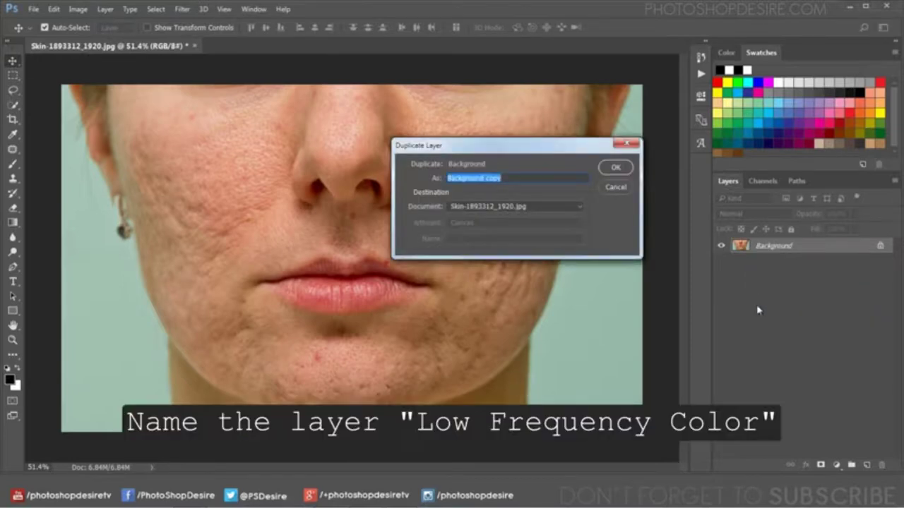
text(Low Fr)
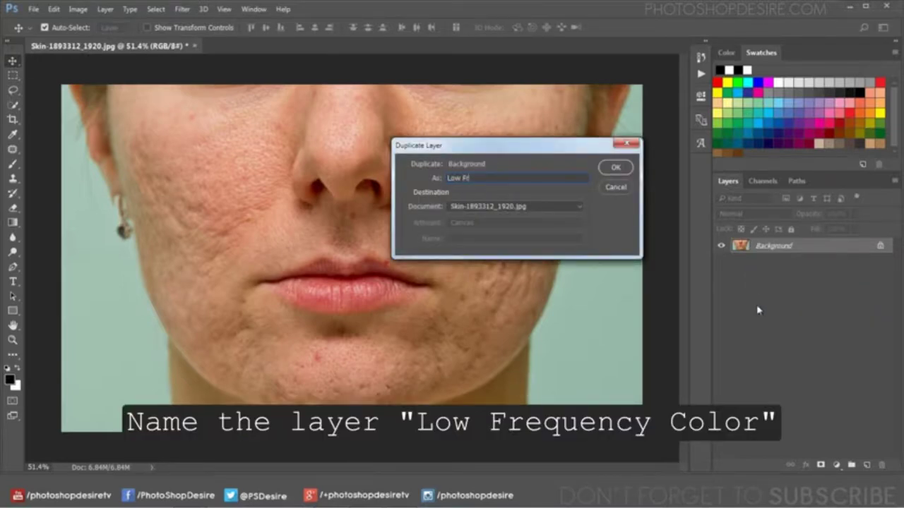
text(equency)
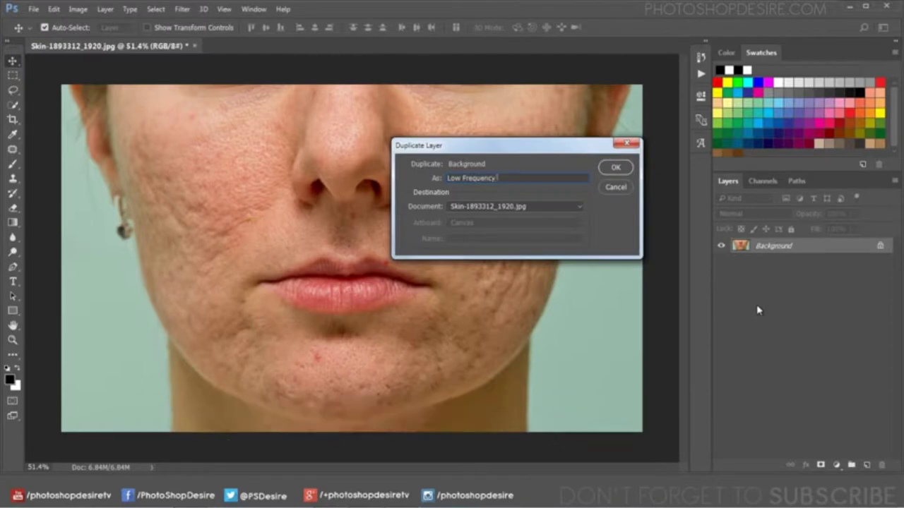
text( Color)
click(627, 170)
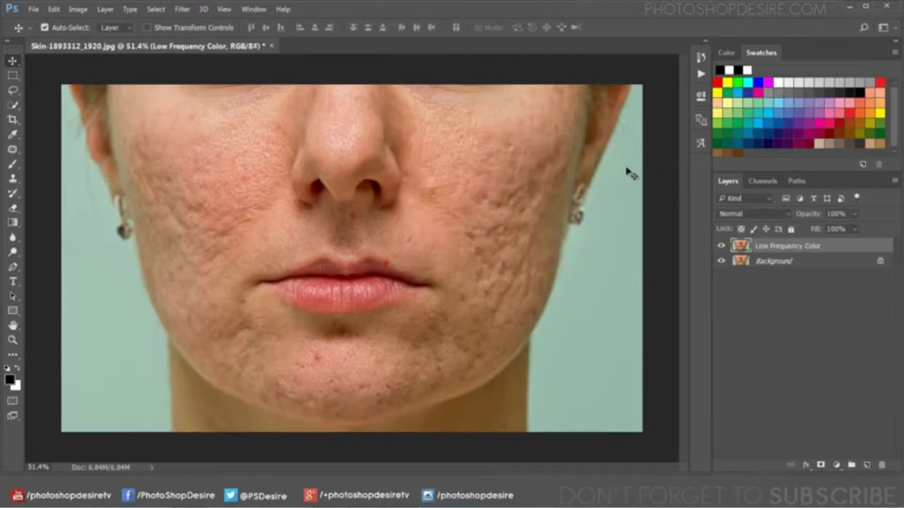
- Apply a 5.0-pixel Gaussian Blur to Low Frequency Color
click(185, 9)
mouse_move(212, 133)
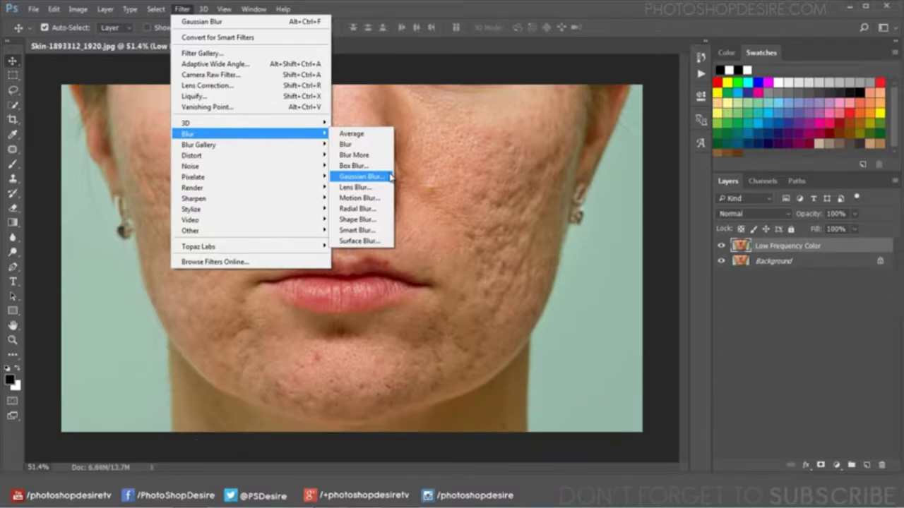
click(362, 177)
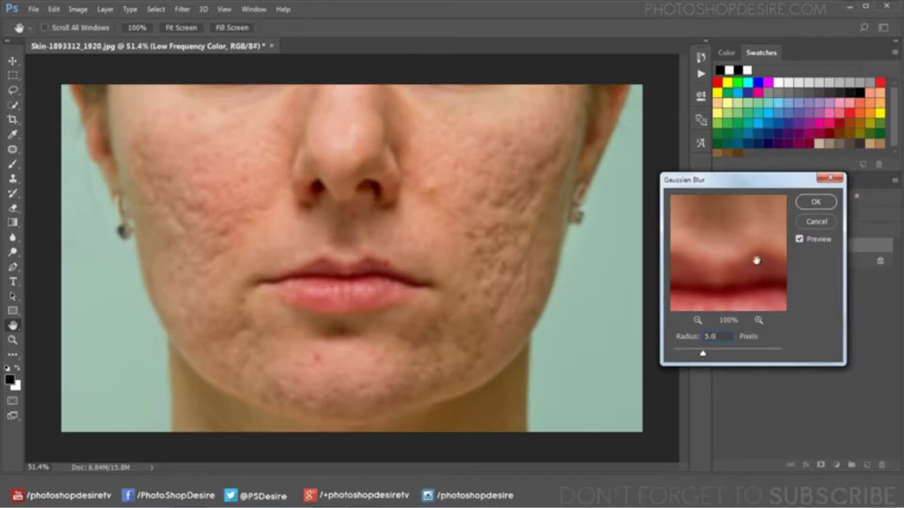
click(813, 203)
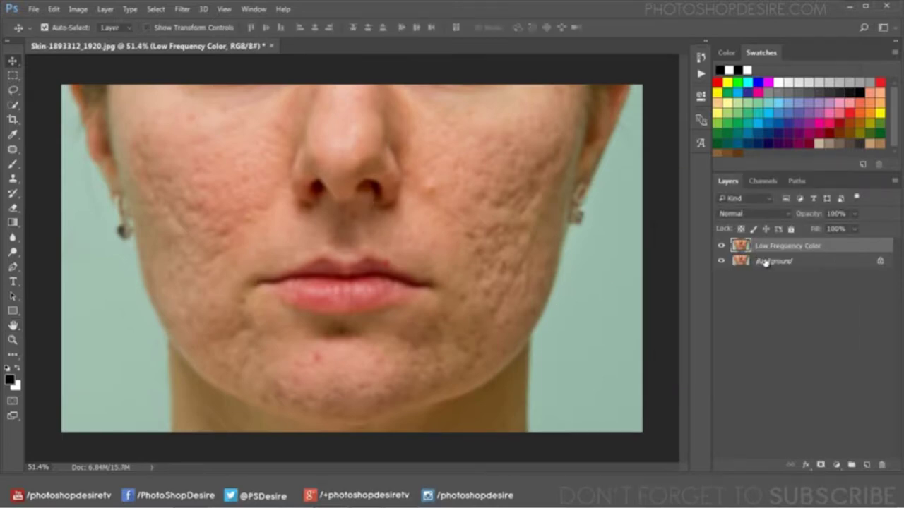
- Duplicate Background as 'High Frequency Details' and move it above Low Frequency Color
right_click(768, 264)
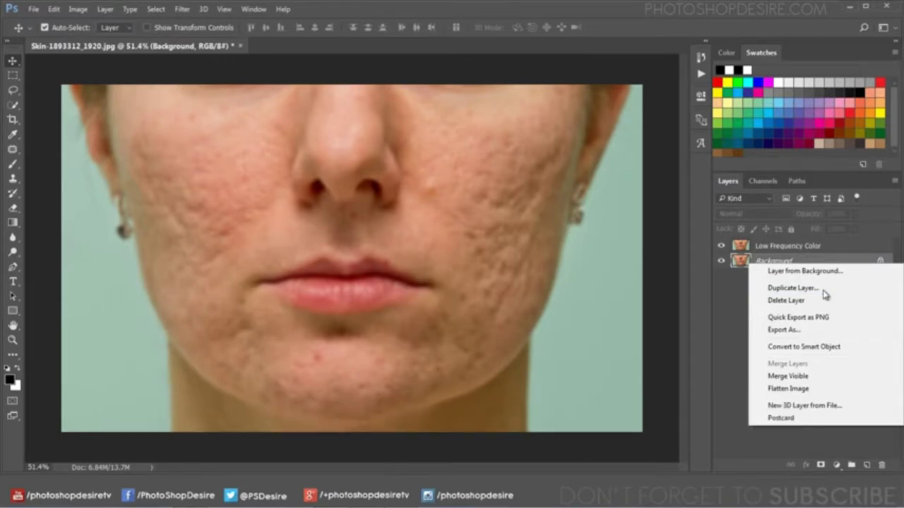
click(792, 288)
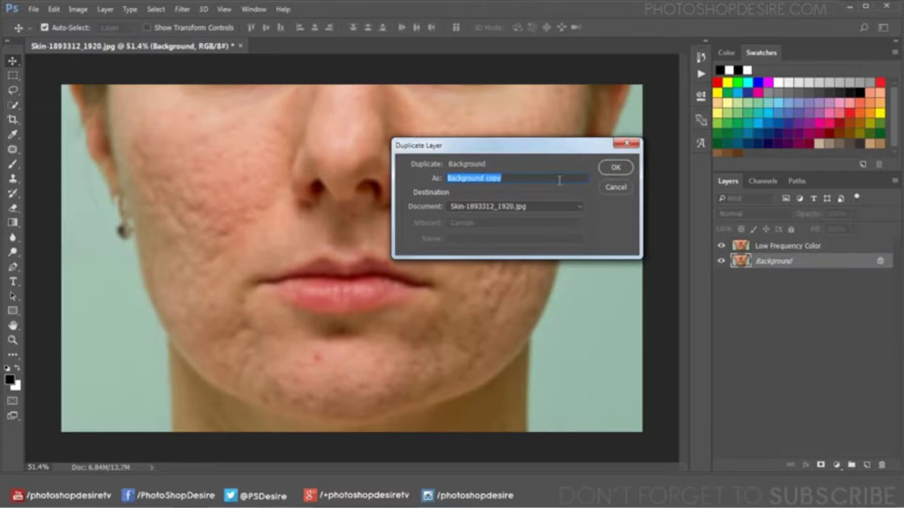
text(High F)
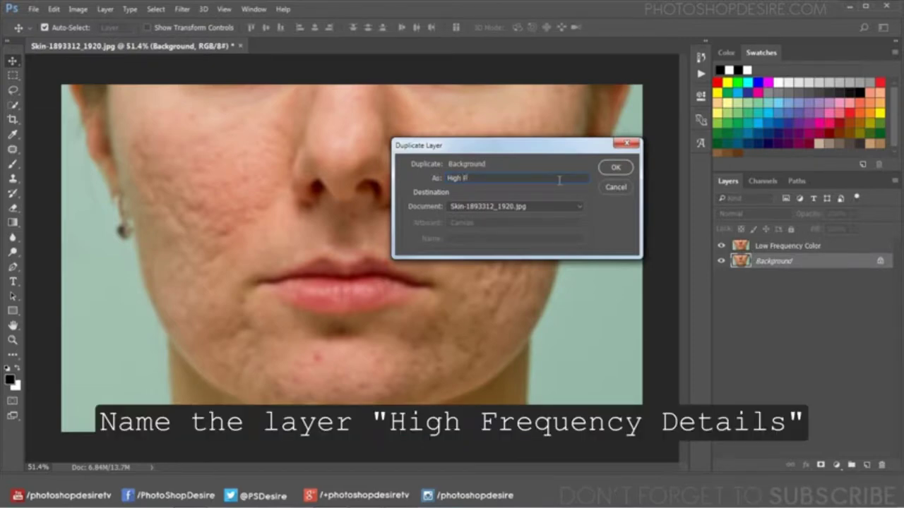
text(requenc)
text(y Details)
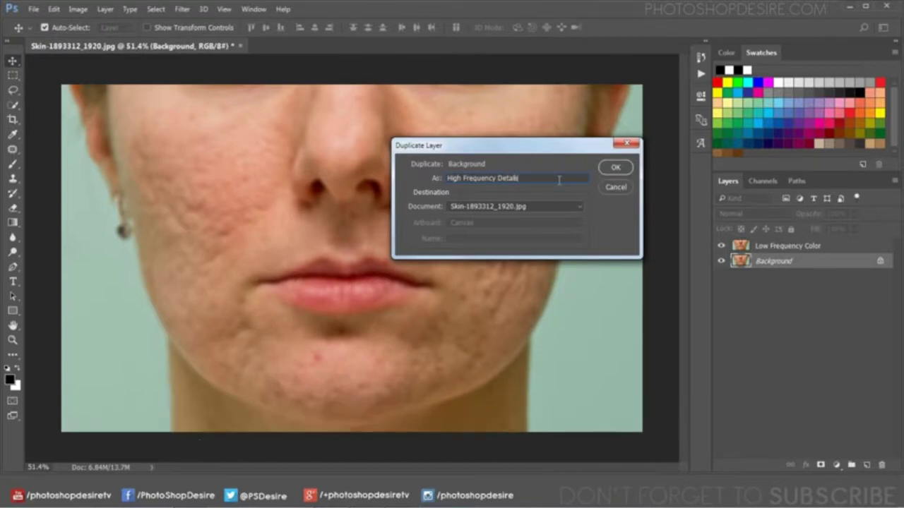
click(615, 168)
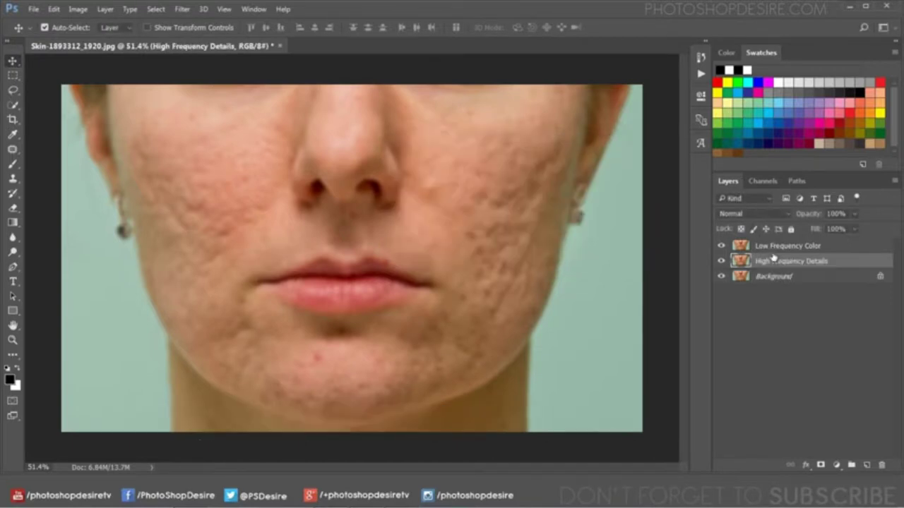
drag(776, 256, 775, 242)
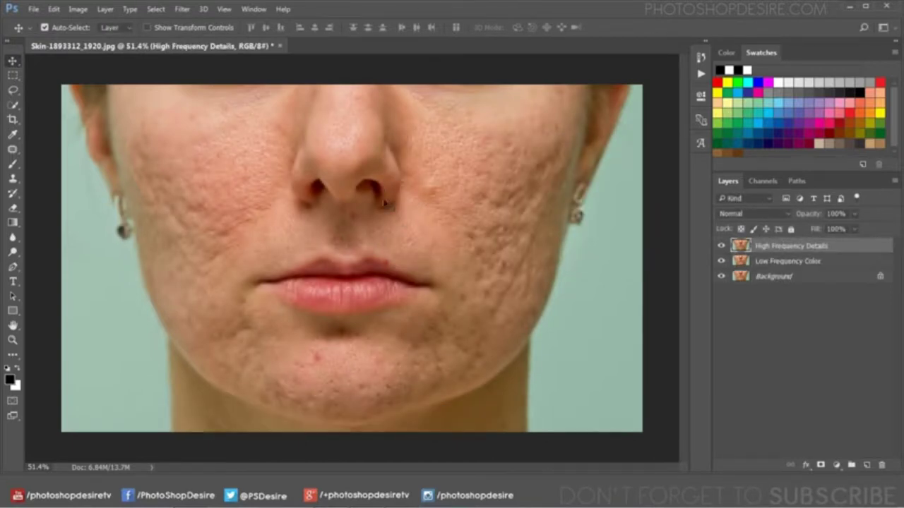
- Apply Image to High Frequency Details: Subtract Low Frequency Color, Scale 2, Offset 128
click(79, 9)
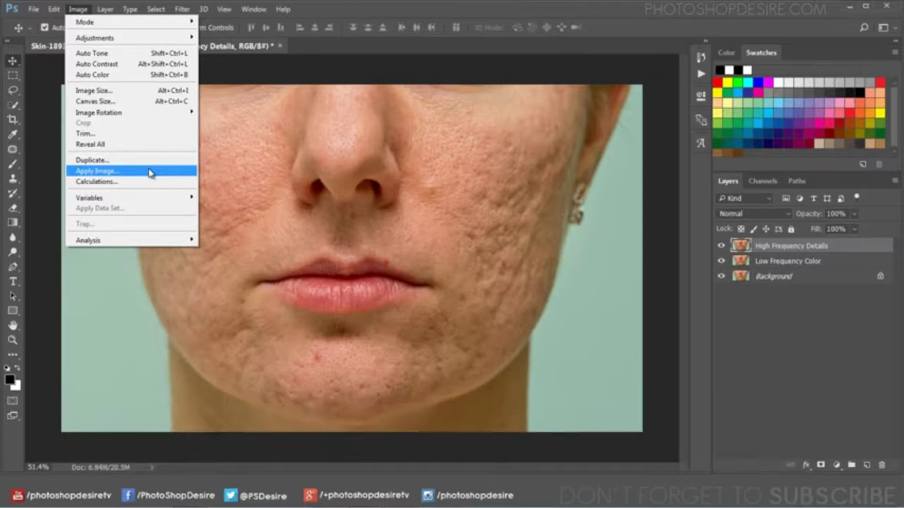
click(149, 171)
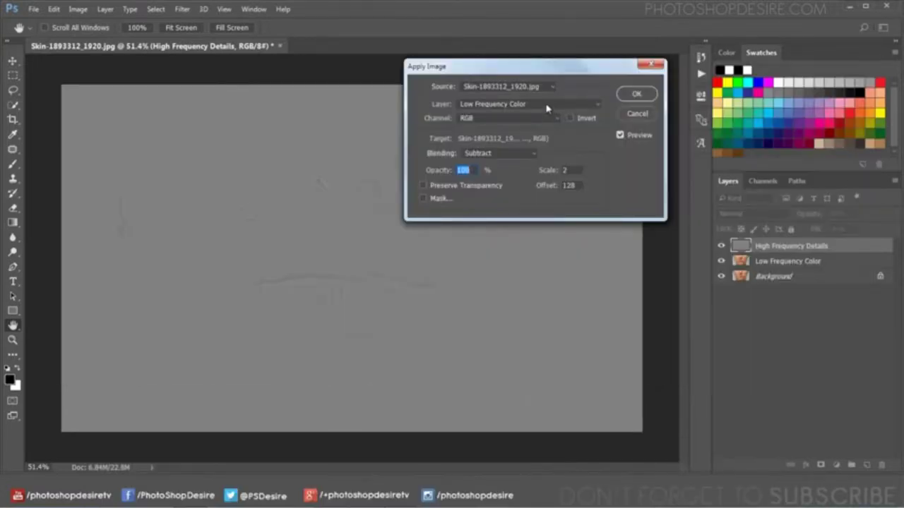
click(548, 108)
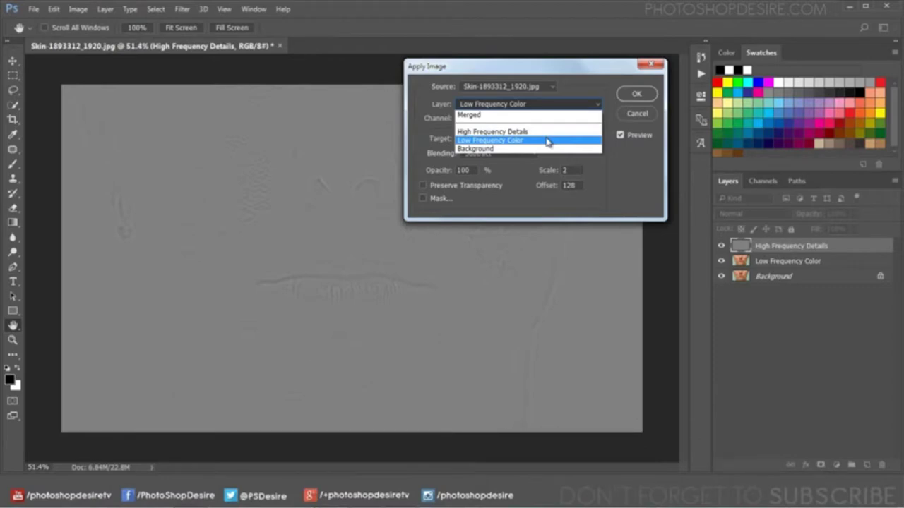
click(547, 143)
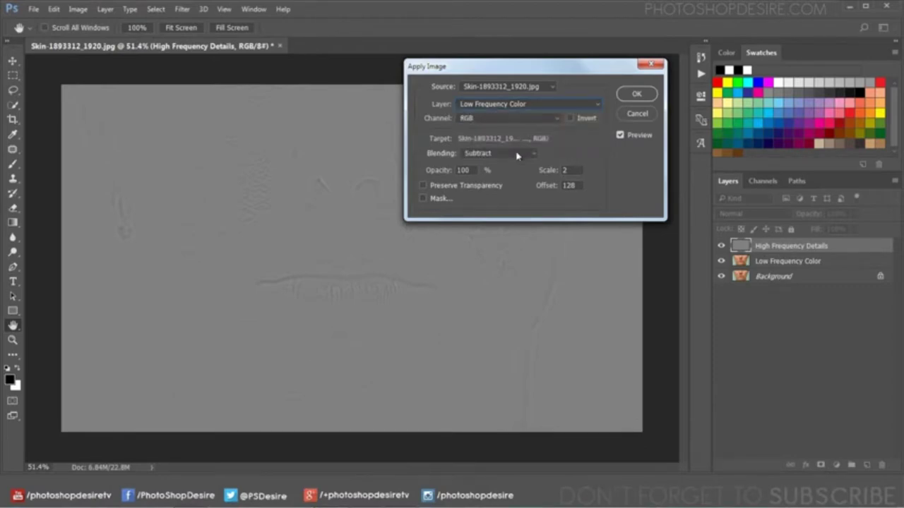
click(519, 156)
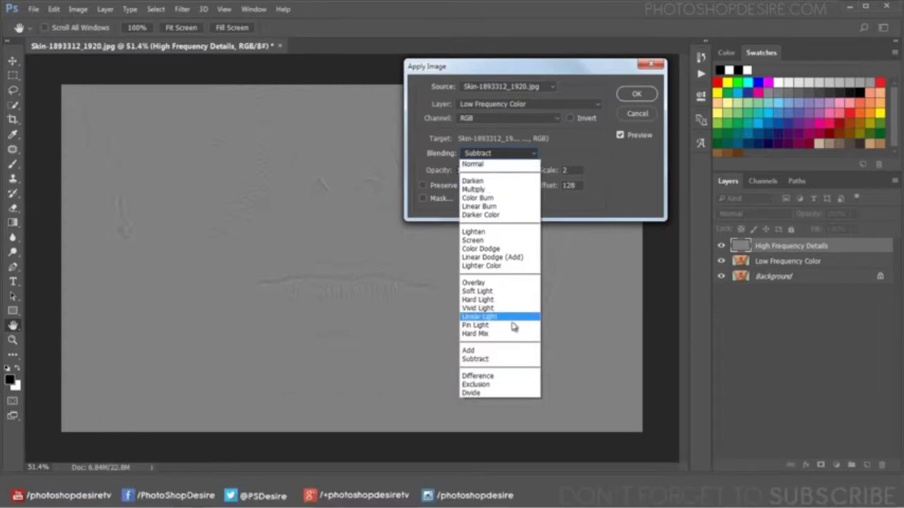
click(518, 359)
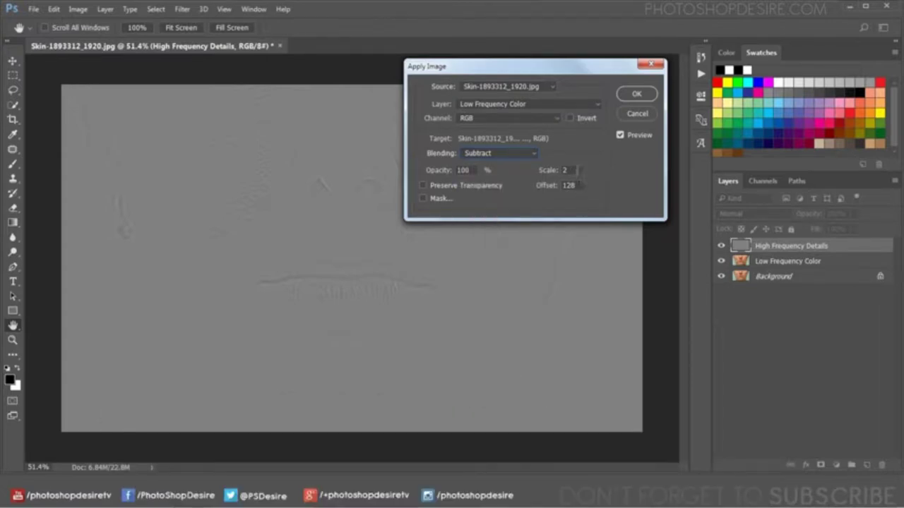
click(579, 185)
click(634, 95)
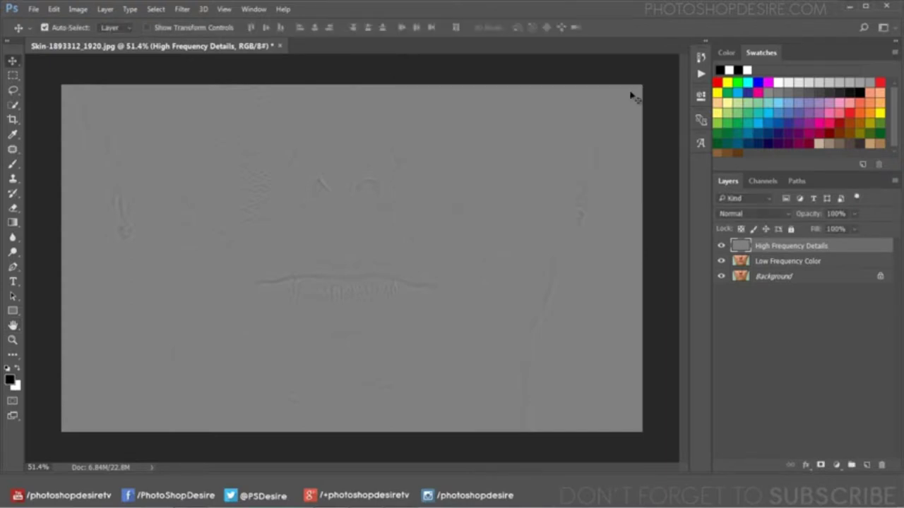
- Set High Frequency Details to Linear Light and convert Low Frequency Color to a smart object
click(782, 215)
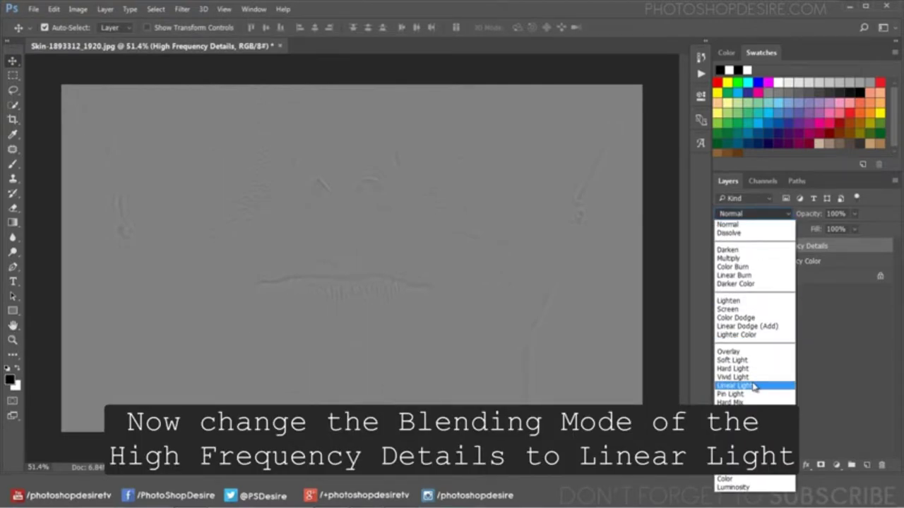
click(754, 386)
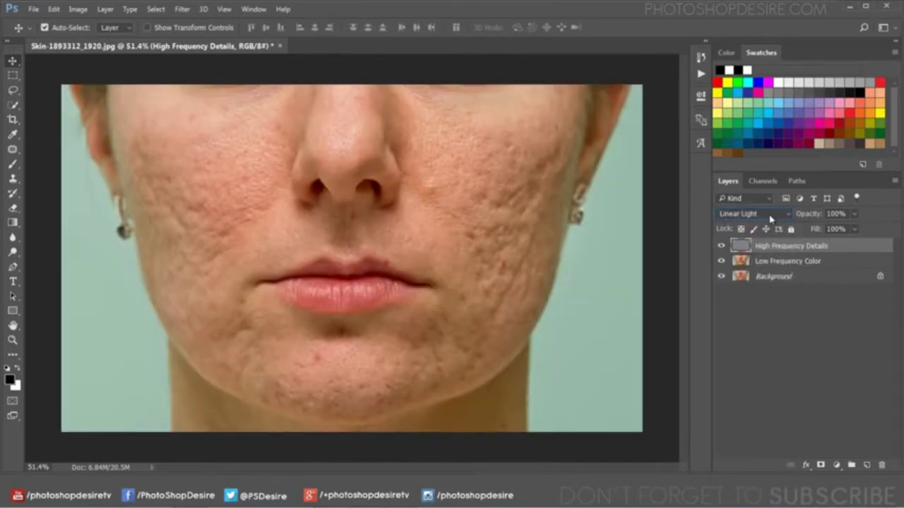
click(773, 261)
right_click(773, 263)
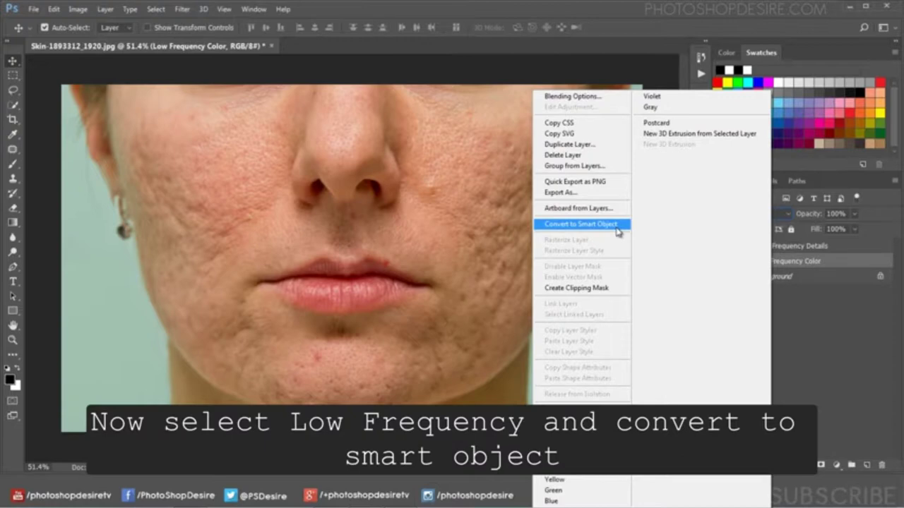
click(616, 230)
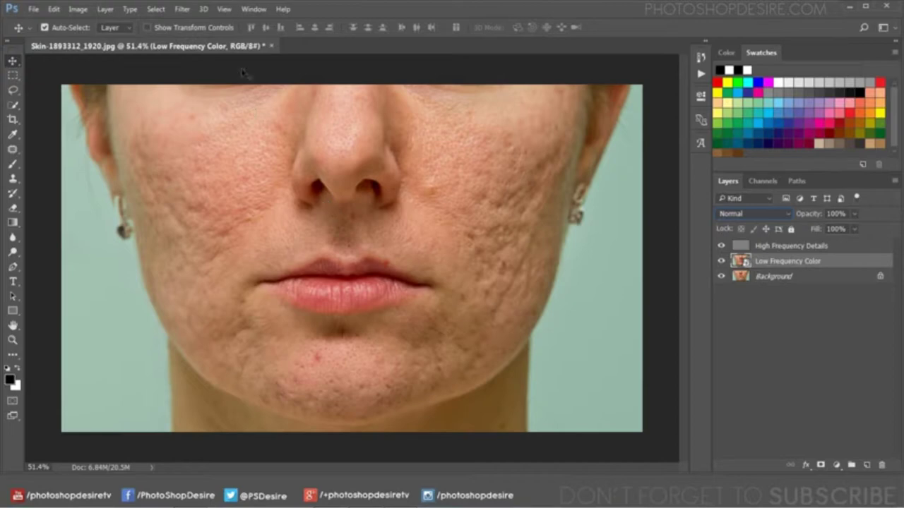
- Give the Low Frequency Color smart object a Gaussian Blur of about 48.4 pixels
click(182, 9)
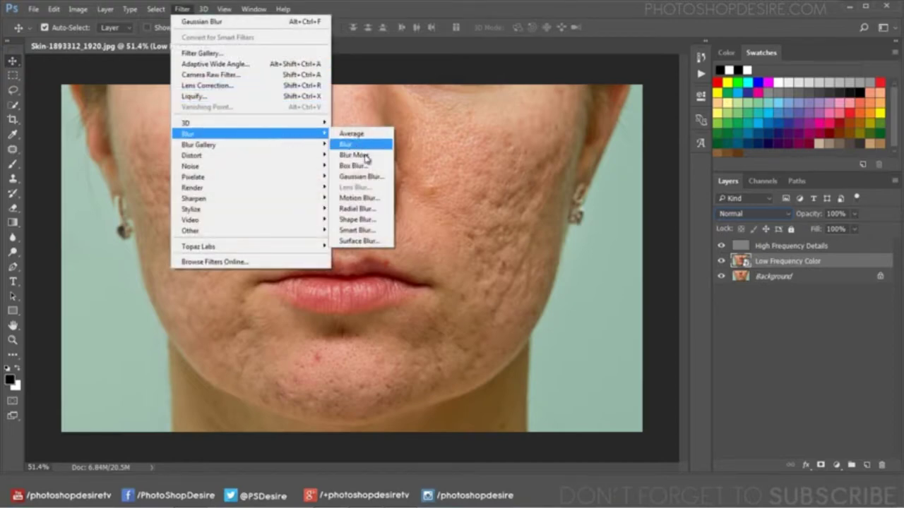
mouse_move(212, 134)
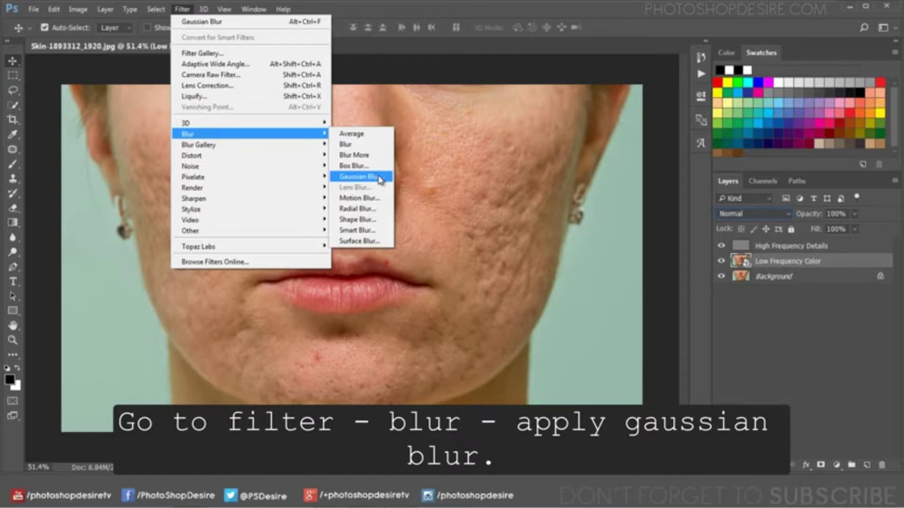
click(380, 179)
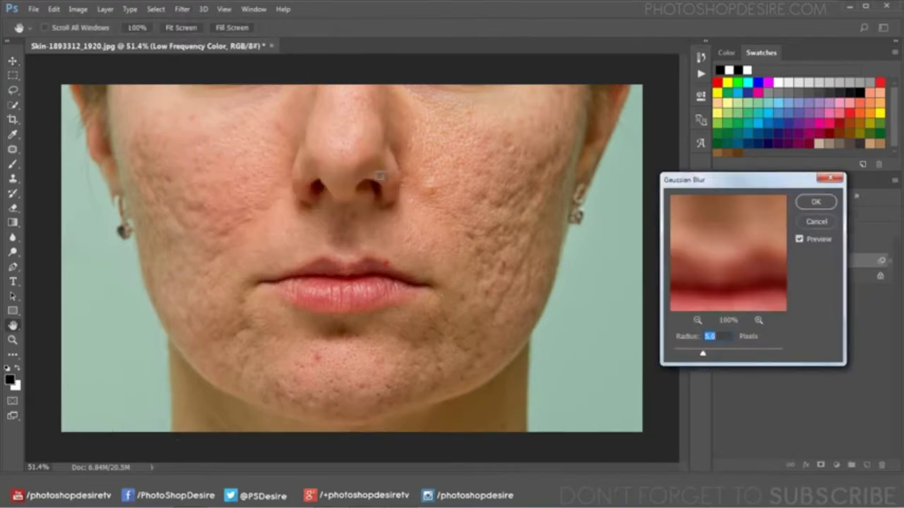
click(722, 353)
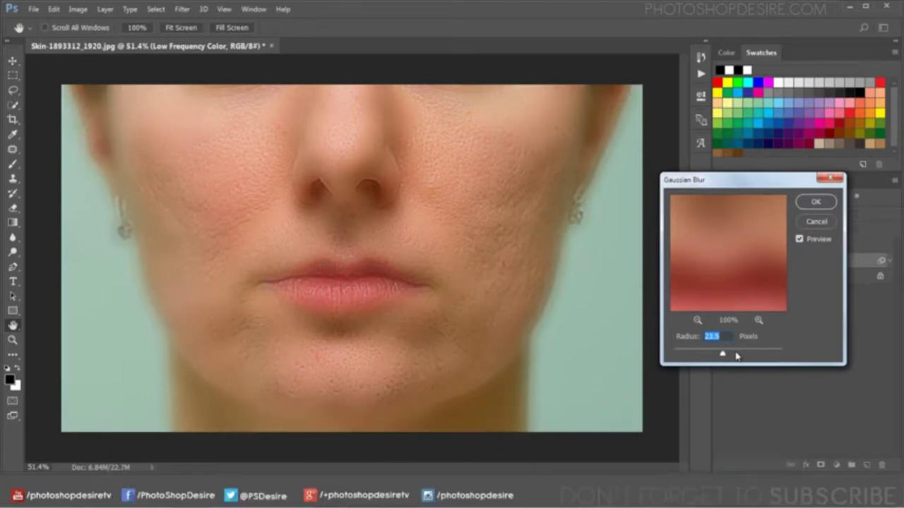
click(737, 355)
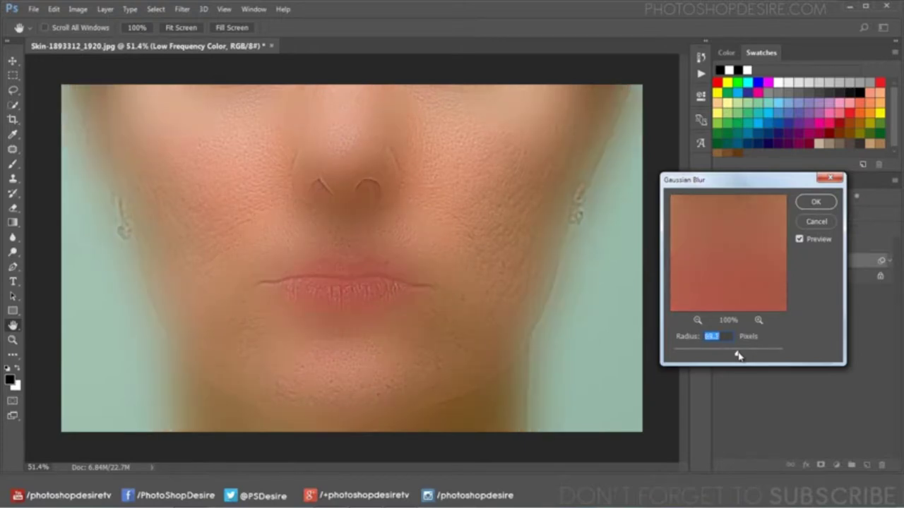
drag(736, 355, 731, 353)
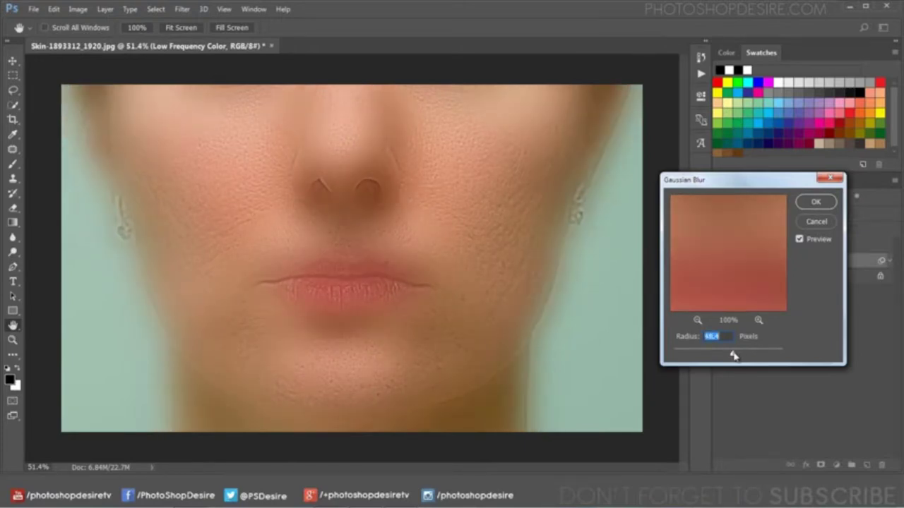
click(809, 205)
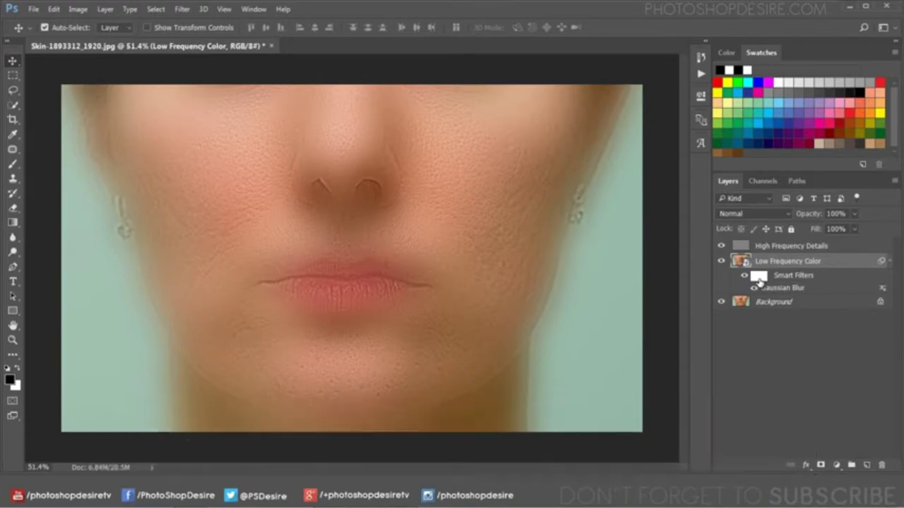
- Invert the Gaussian Blur smart filter mask and set up the Brush with white foreground
click(757, 276)
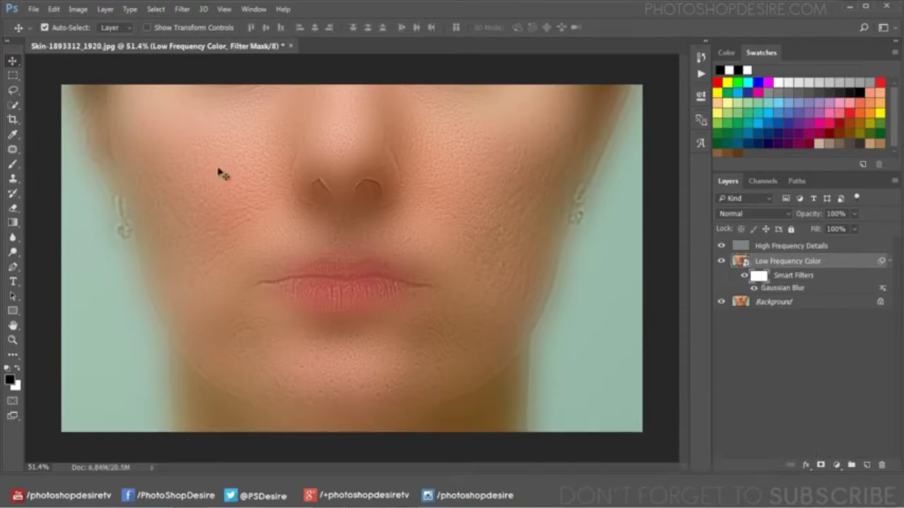
click(78, 9)
mouse_move(106, 38)
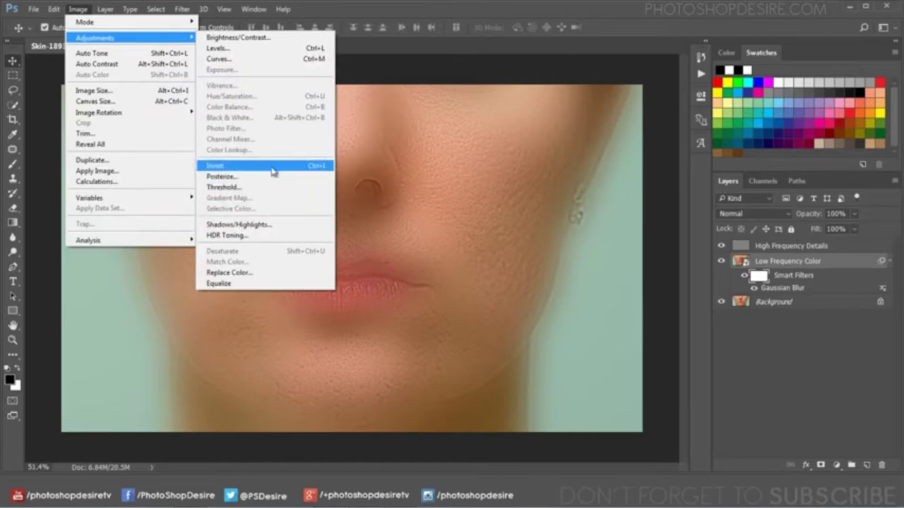
click(272, 166)
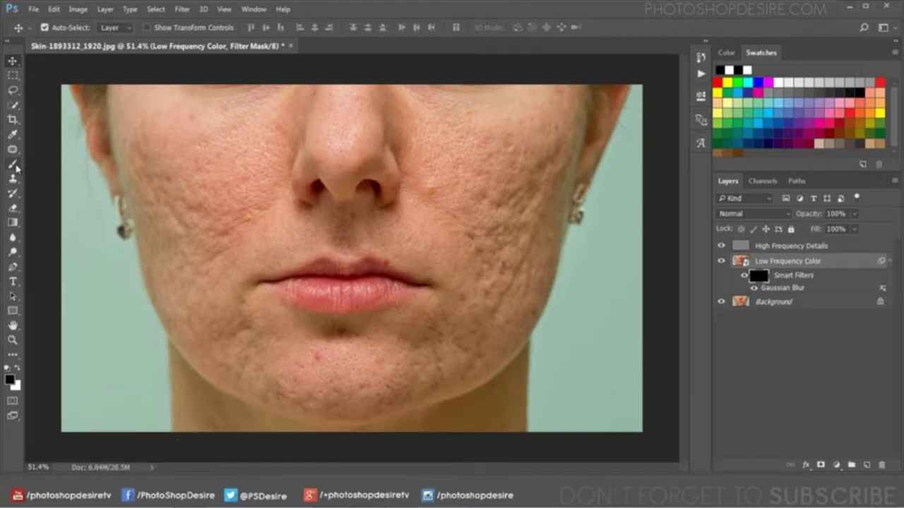
click(13, 164)
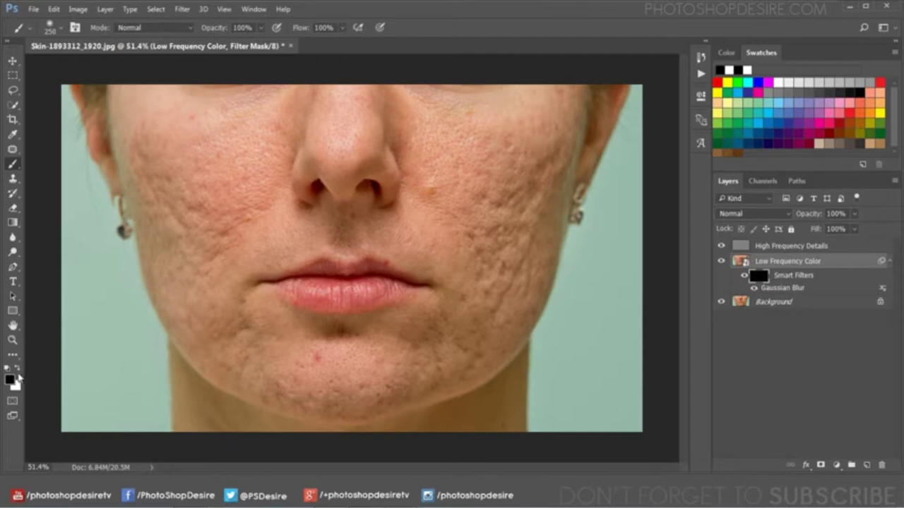
click(18, 370)
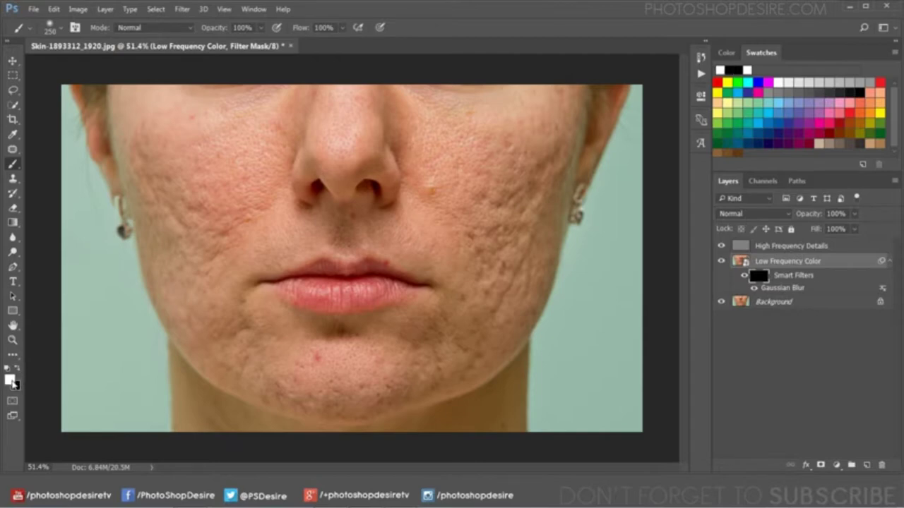
- Paint the blur back over both cheeks and the skin beside the nose
mouse_move(167, 204)
mouse_down()
mouse_move(176, 141)
mouse_move(199, 172)
mouse_move(238, 165)
mouse_move(207, 130)
mouse_move(278, 96)
mouse_move(159, 137)
mouse_move(185, 226)
mouse_move(235, 202)
mouse_up()
mouse_move(415, 111)
mouse_down()
mouse_move(532, 131)
mouse_move(484, 202)
mouse_move(474, 272)
mouse_move(521, 269)
mouse_move(528, 212)
mouse_move(523, 252)
mouse_up()
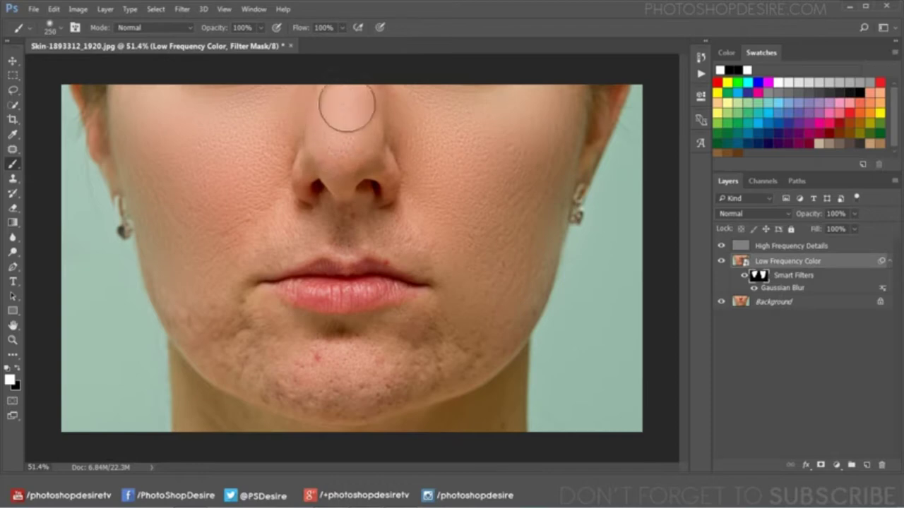
key(bracketleft)
key(bracketleft)
key(bracketleft)
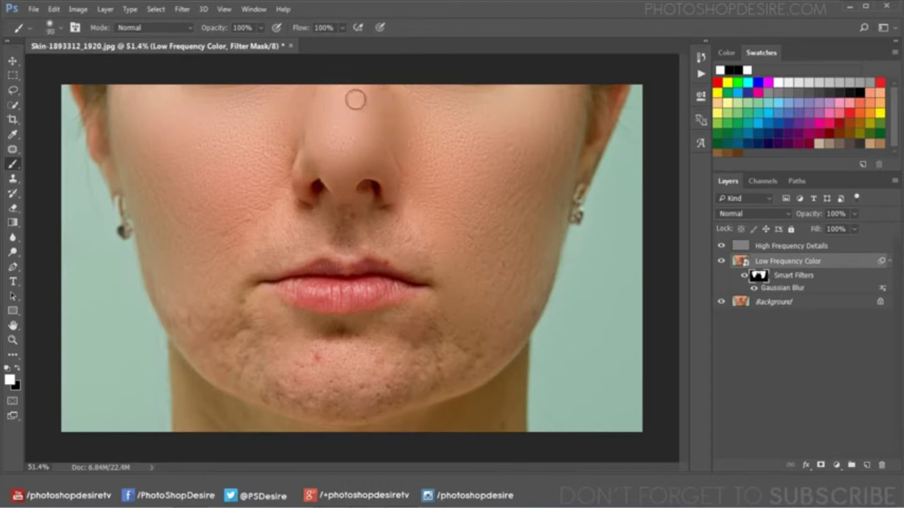
drag(302, 132, 297, 212)
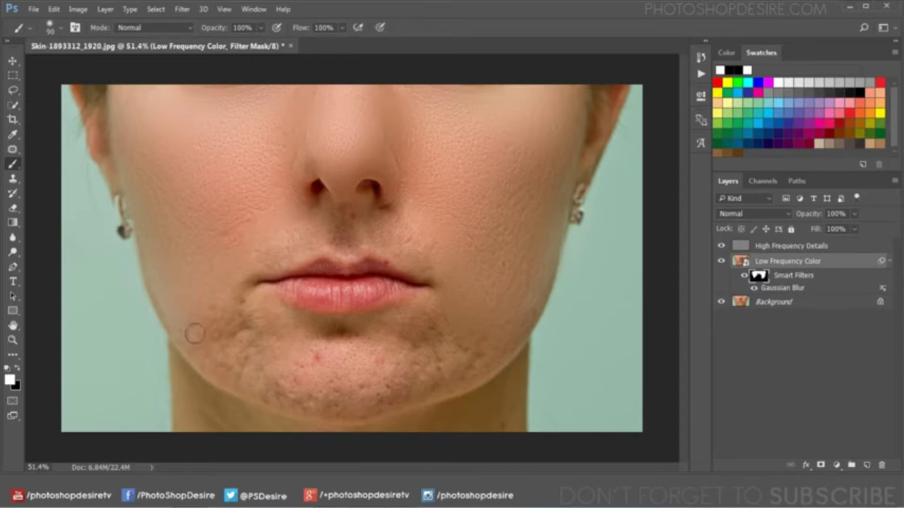
- Paint smoothing over the chin, jaw and upper right cheek, varying brush size 80–200
mouse_move(243, 383)
mouse_down()
mouse_move(242, 316)
mouse_move(233, 322)
mouse_move(357, 369)
mouse_up()
key(bracketright)
key(bracketright)
key(bracketright)
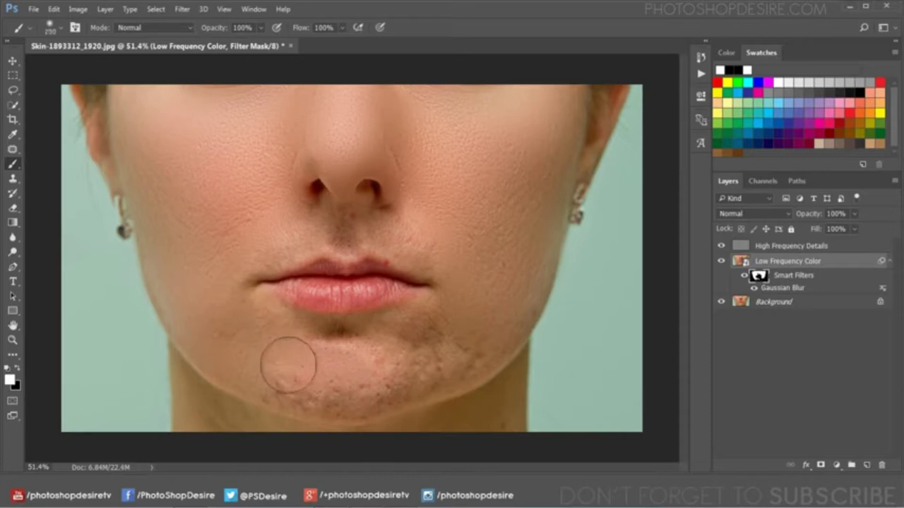
drag(288, 362, 464, 333)
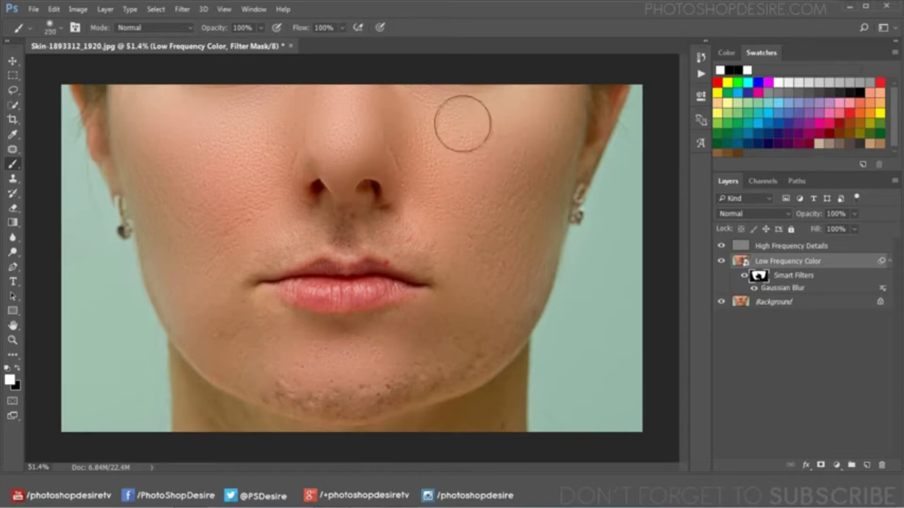
drag(464, 121, 522, 113)
key(bracketleft)
key(bracketleft)
key(bracketleft)
mouse_move(512, 266)
mouse_down()
mouse_move(520, 299)
mouse_move(500, 344)
mouse_move(326, 410)
mouse_move(295, 396)
mouse_up()
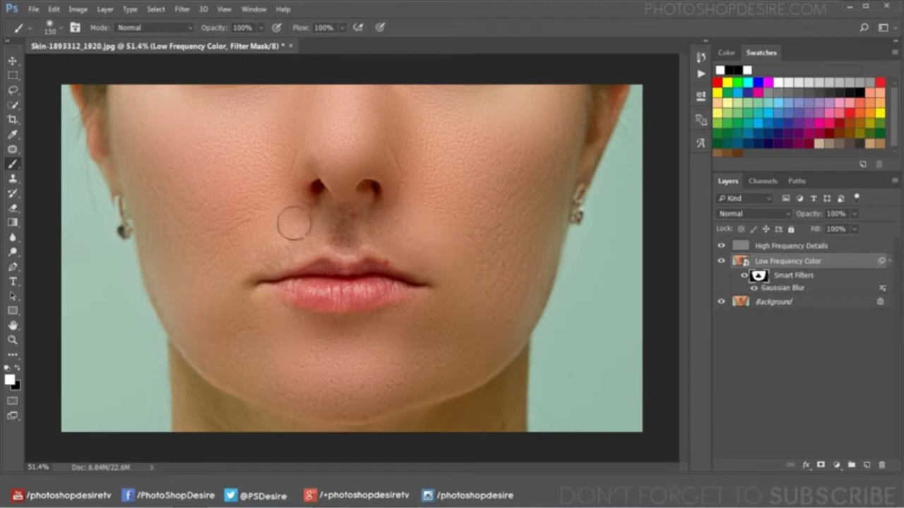
scroll(337, 230, up, 1)
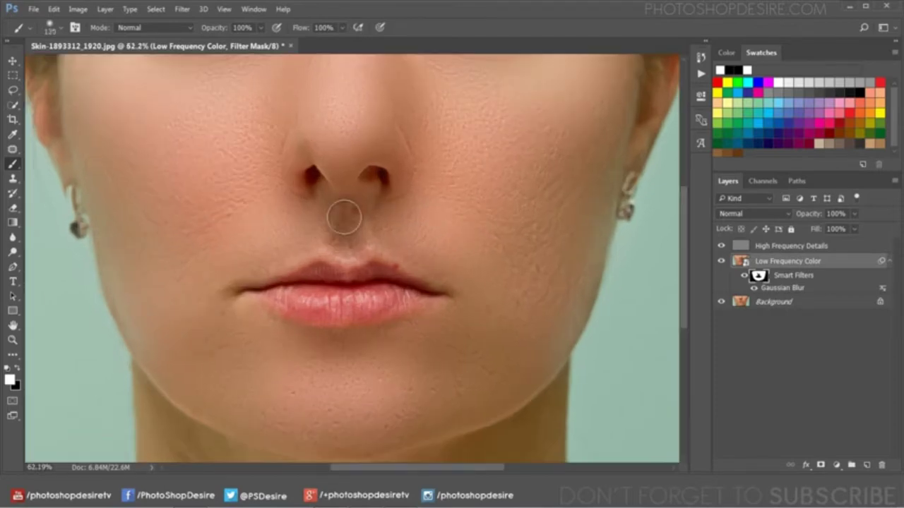
key(bracketleft)
key(bracketleft)
key(bracketleft)
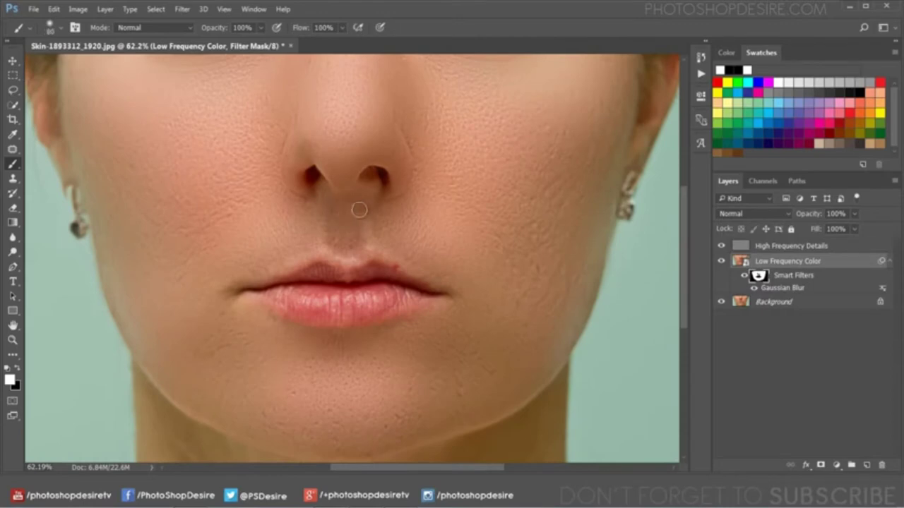
scroll(357, 233, down, 3)
scroll(392, 286, up, 2)
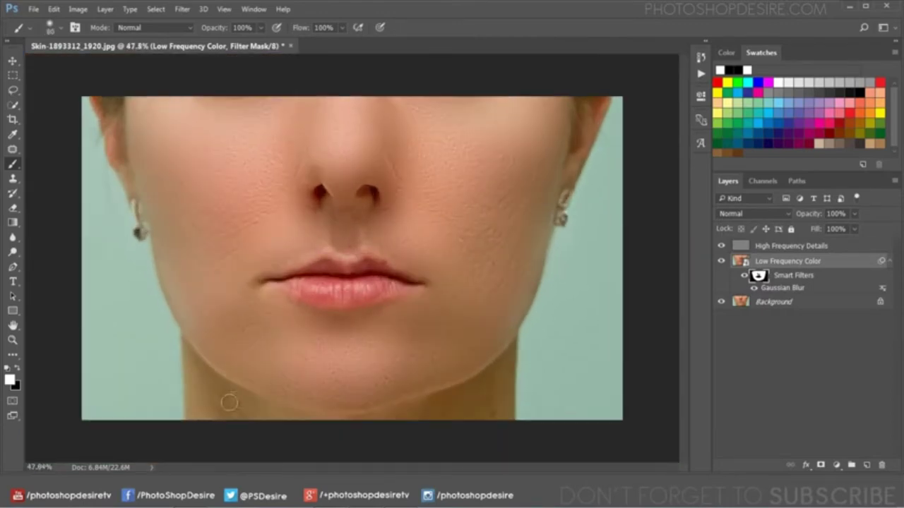
scroll(509, 303, down, 1)
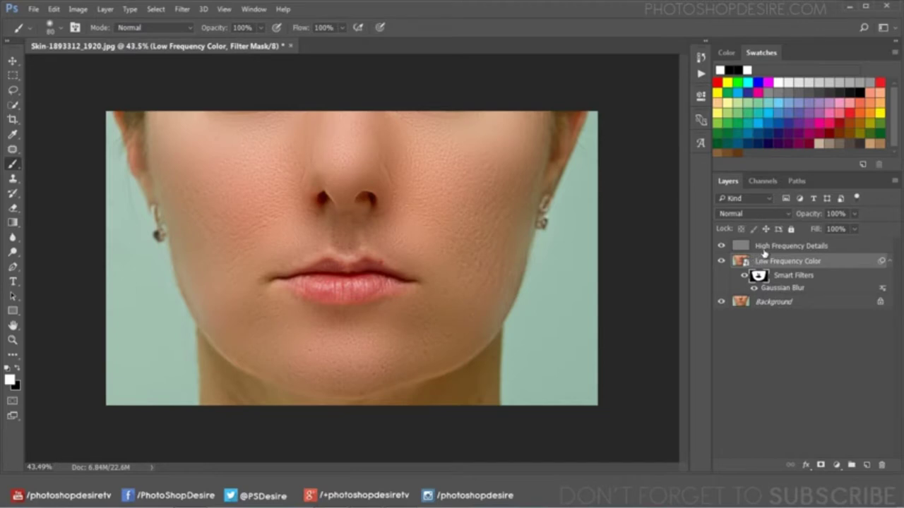
- Duplicate Background as 'Skin Texture' and drag it to the top of the layer stack
click(763, 249)
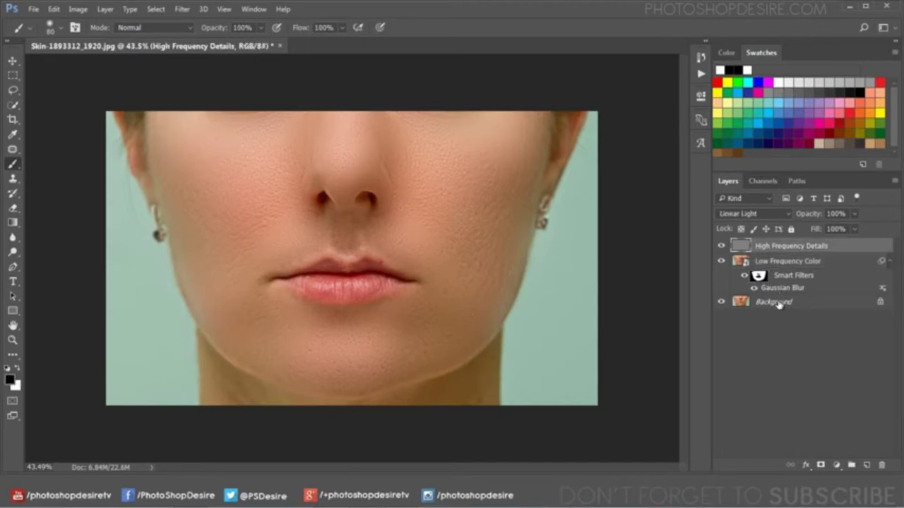
right_click(779, 303)
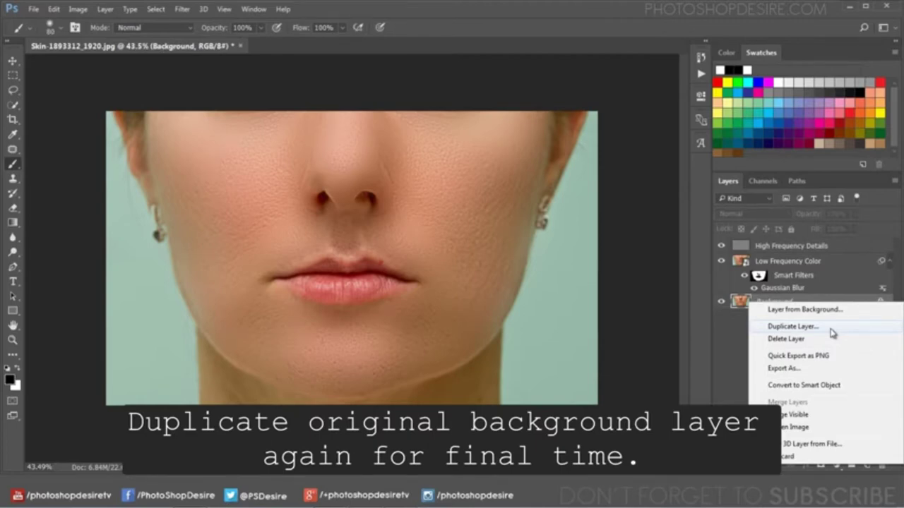
click(831, 329)
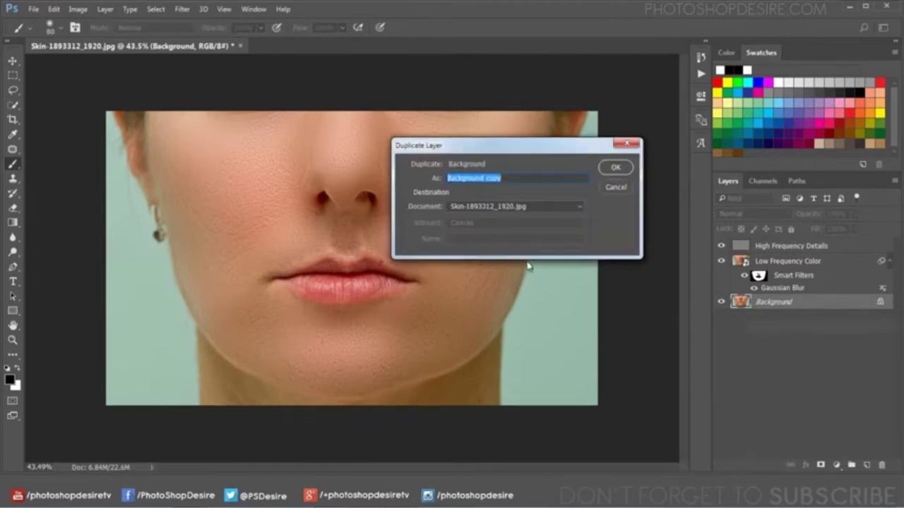
text(Ski)
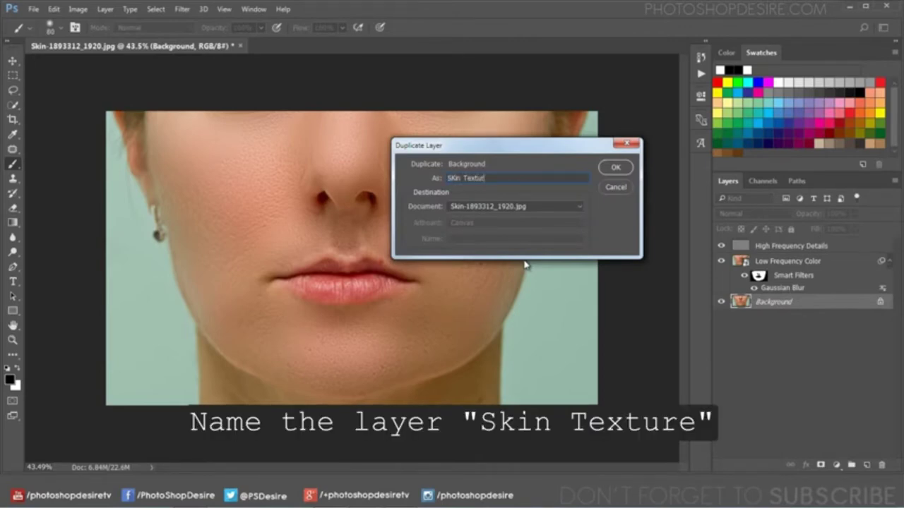
click(602, 172)
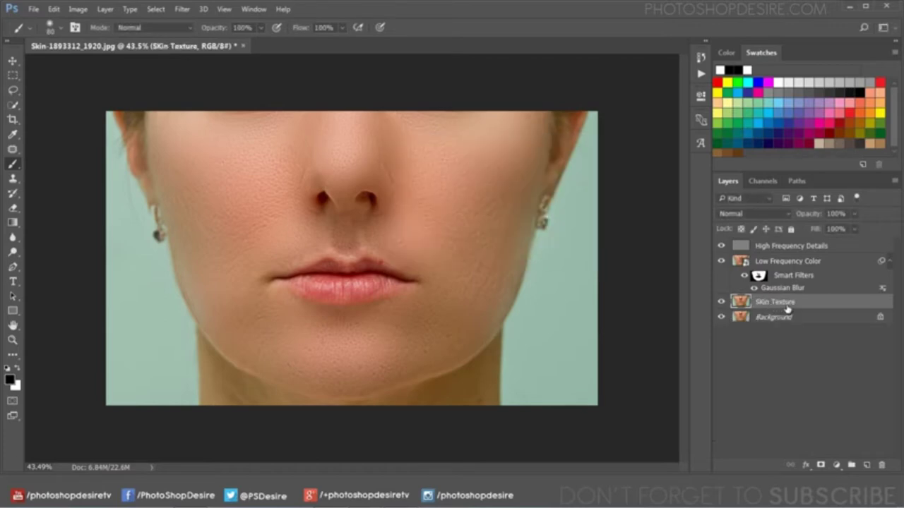
drag(792, 288, 794, 244)
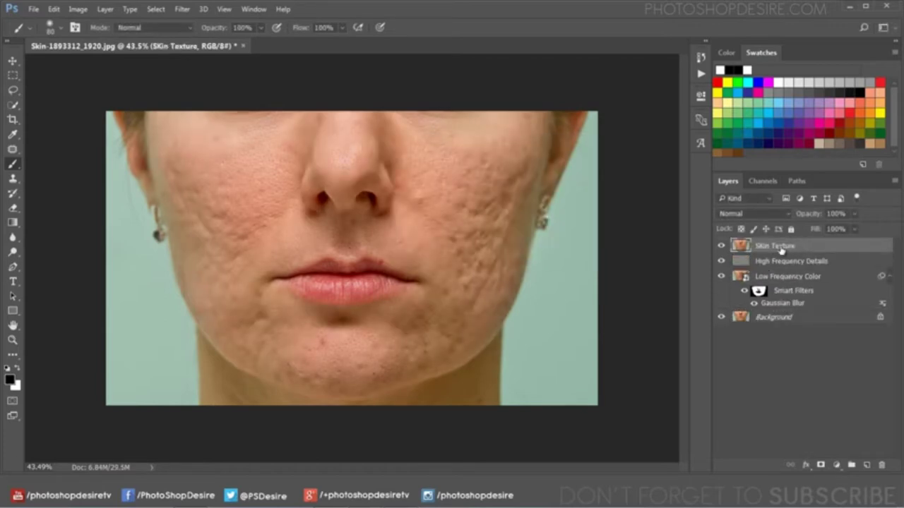
- Desaturate the Skin Texture layer and convert it to a smart object
click(12, 61)
click(78, 8)
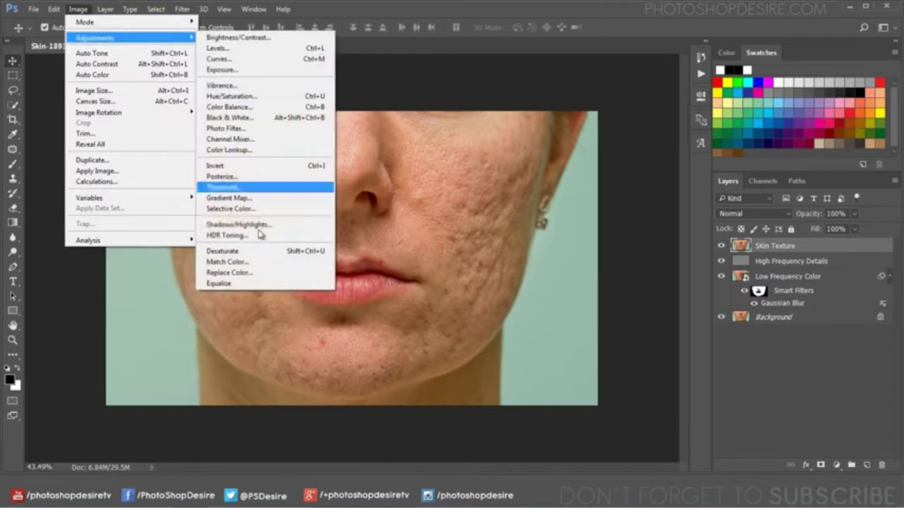
mouse_move(95, 37)
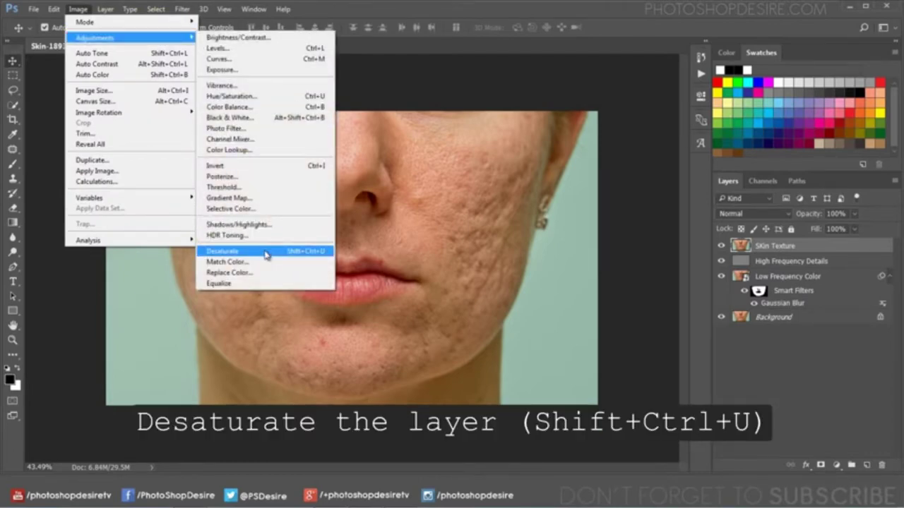
click(266, 255)
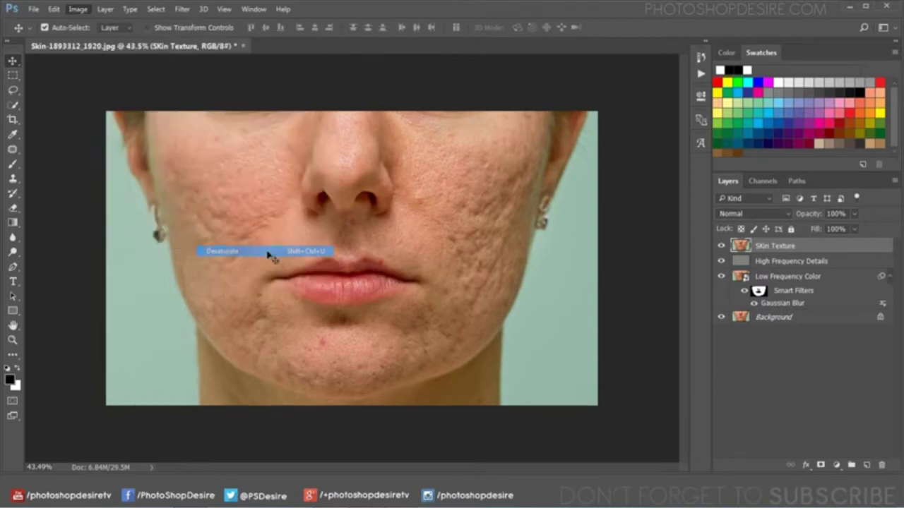
right_click(767, 247)
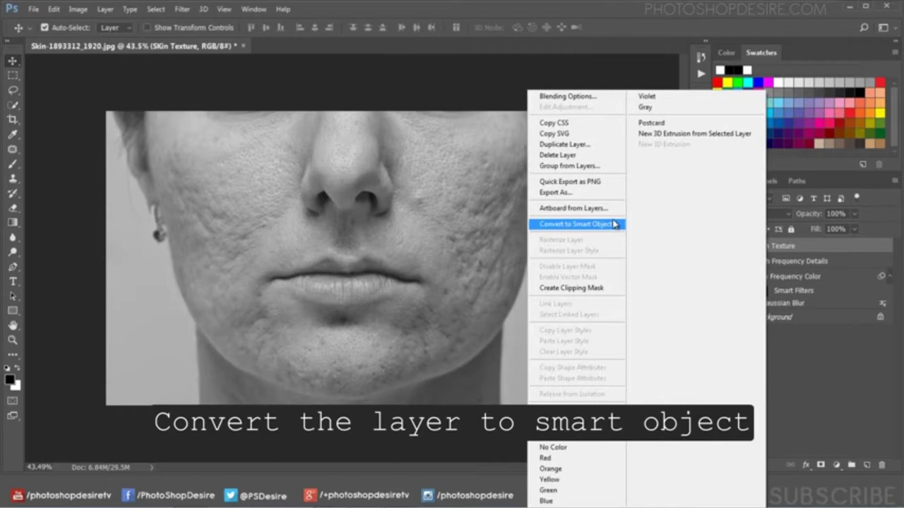
click(613, 224)
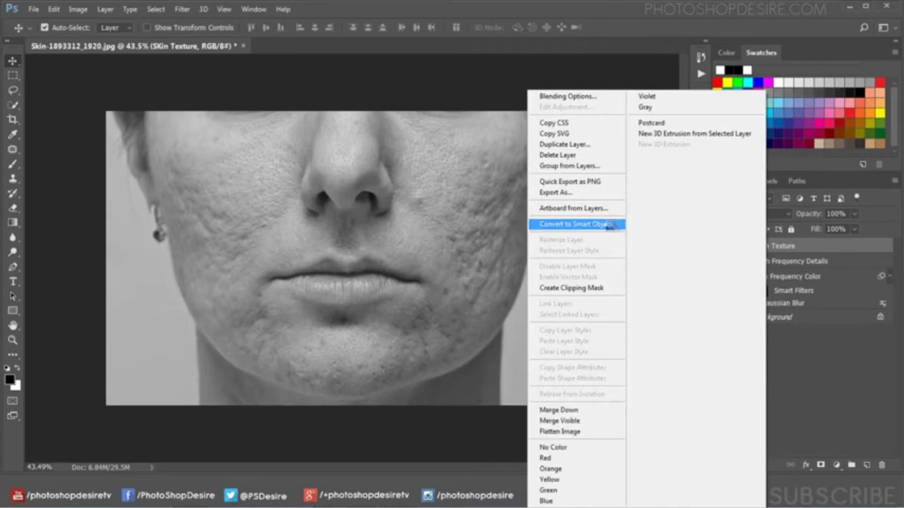
click(182, 9)
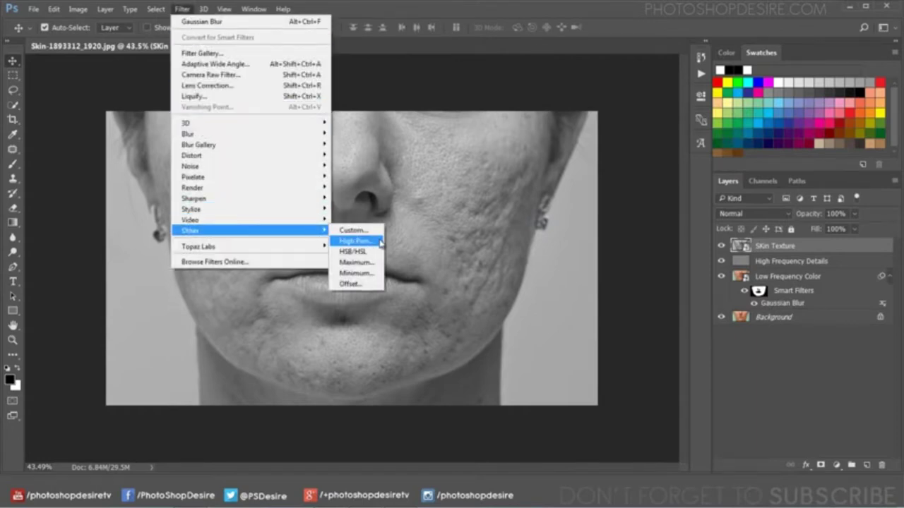
mouse_move(247, 231)
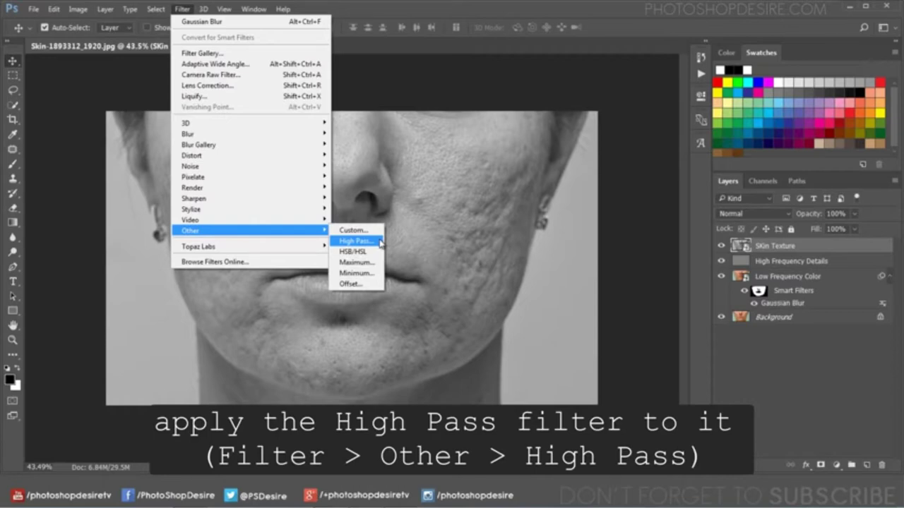
- Apply a High Pass smart filter with 2.0-pixel radius to Skin Texture
click(356, 240)
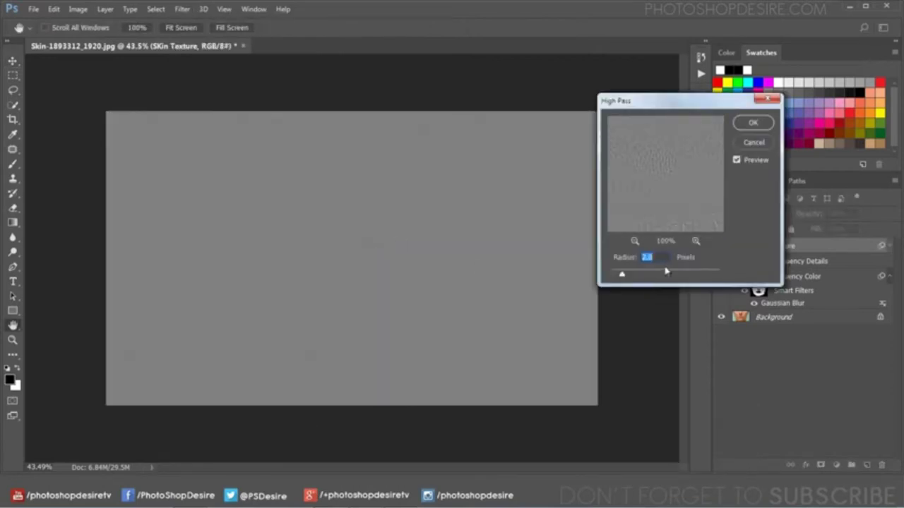
click(666, 256)
click(375, 229)
click(751, 124)
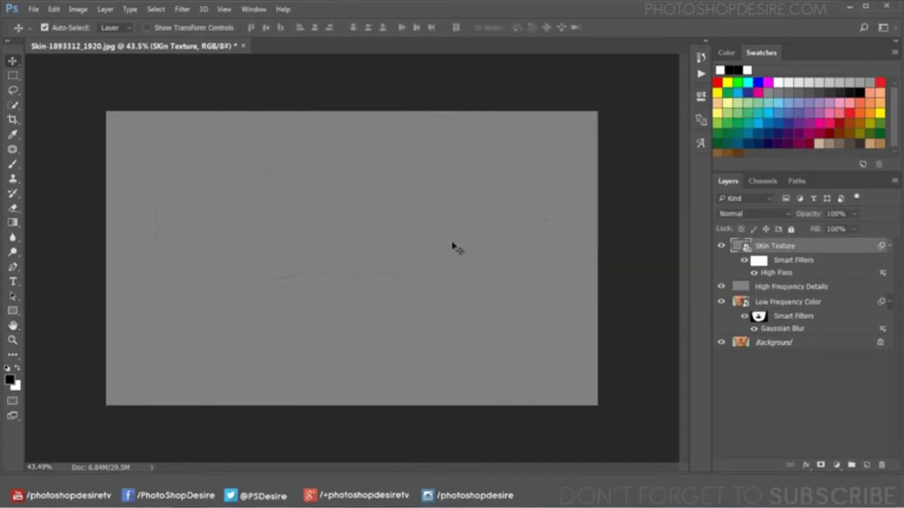
click(741, 212)
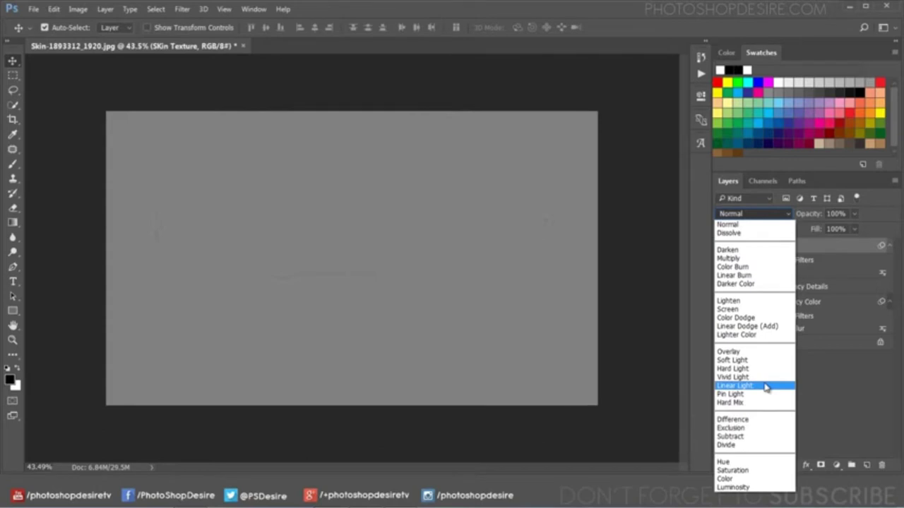
- Switch Skin Texture's blend mode to Linear Light and lower its opacity to 65%
click(766, 387)
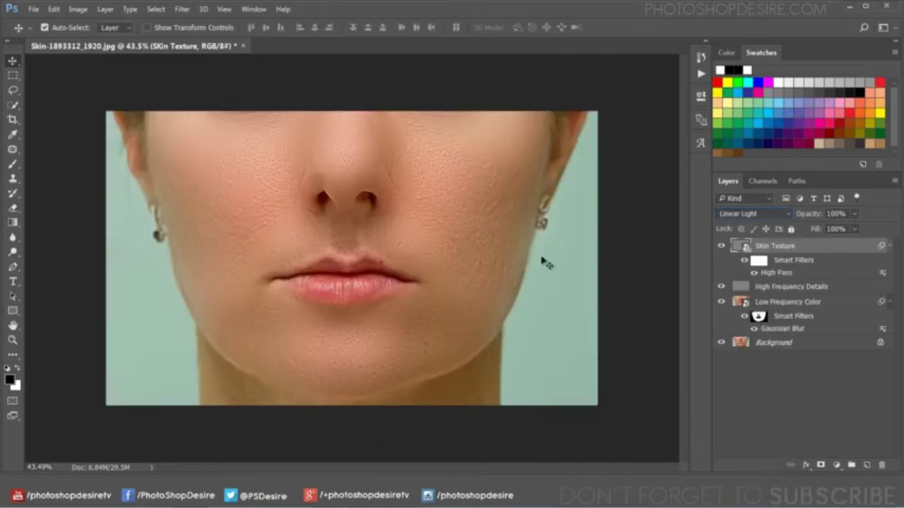
drag(800, 214, 798, 214)
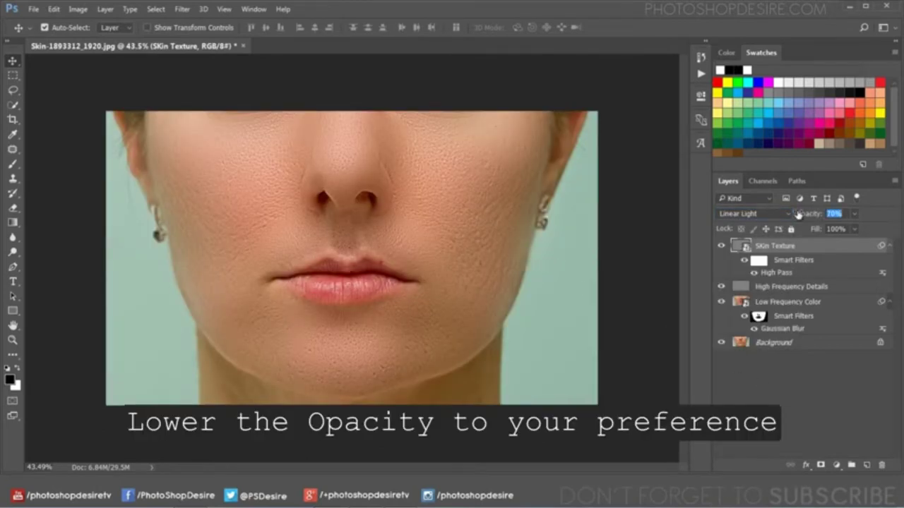
key(Return)
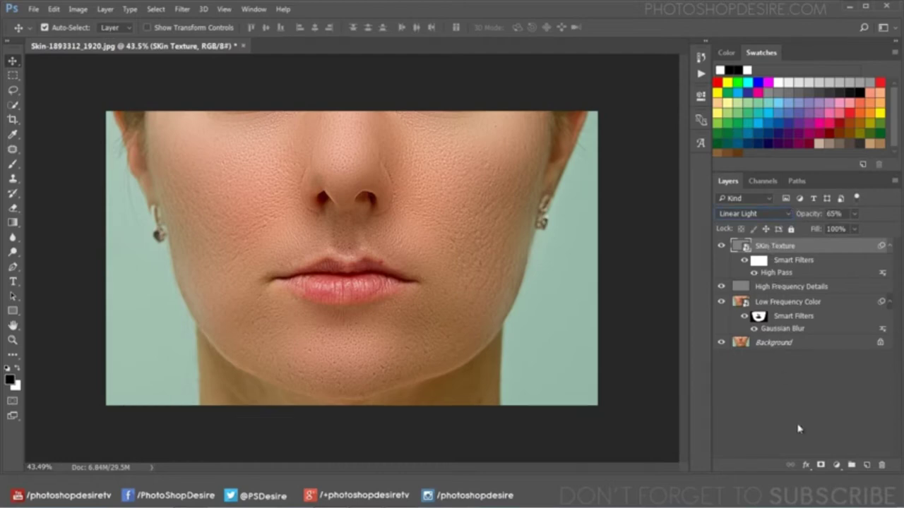
- Give the SKin Texture layer a black mask, then paint white over the cheeks to restore pore detail
alt+click(820, 467)
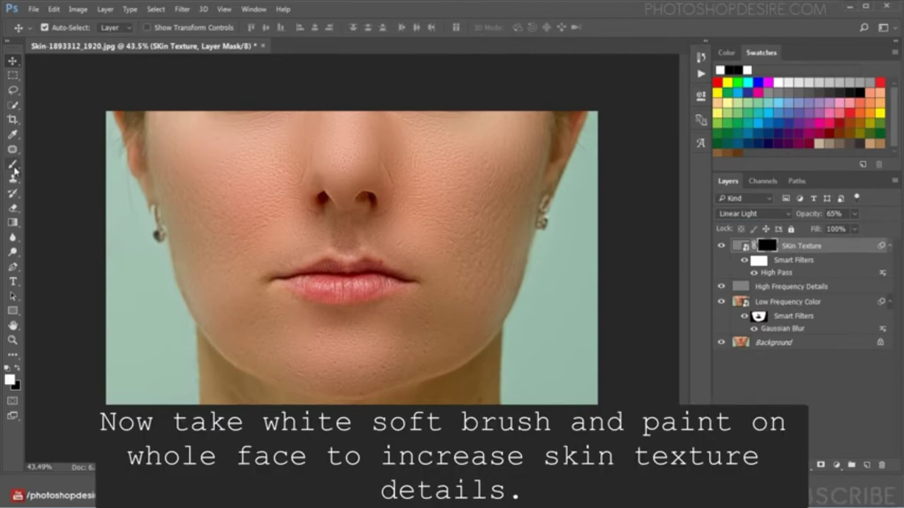
click(14, 167)
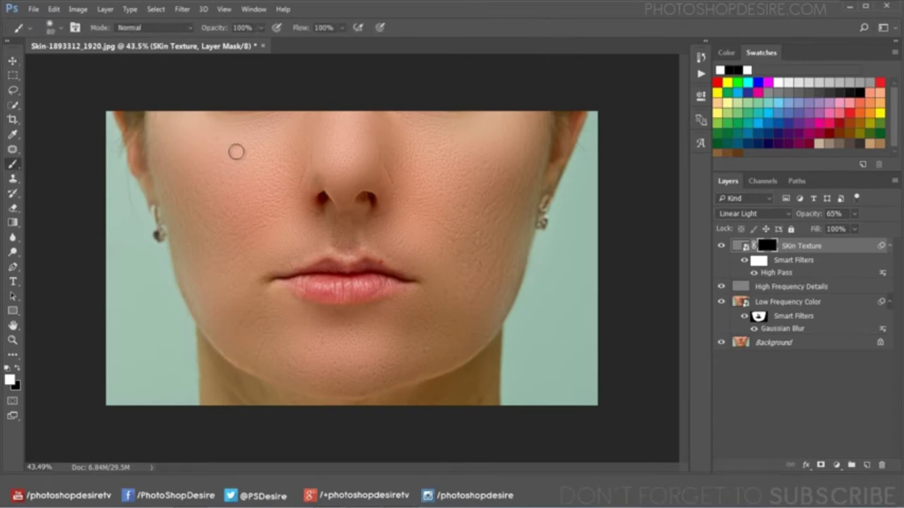
key(bracketright)
key(bracketright)
key(bracketright)
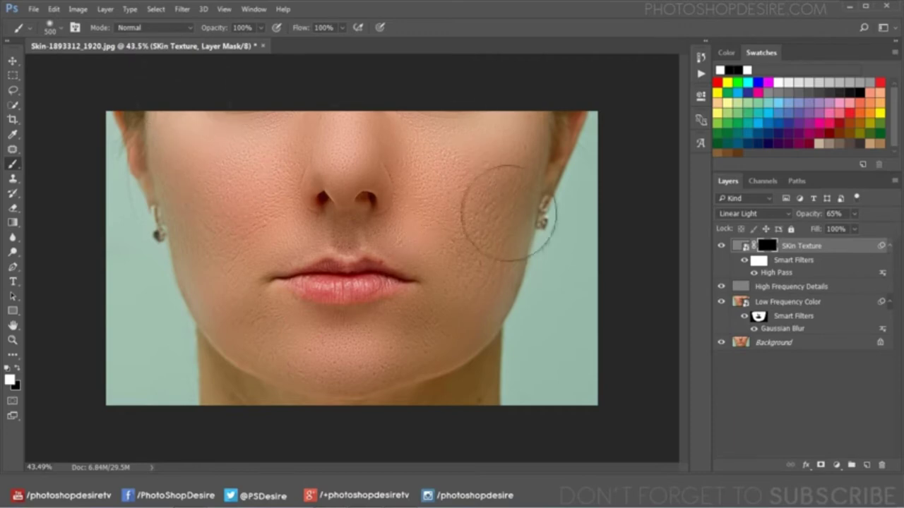
drag(408, 221, 433, 202)
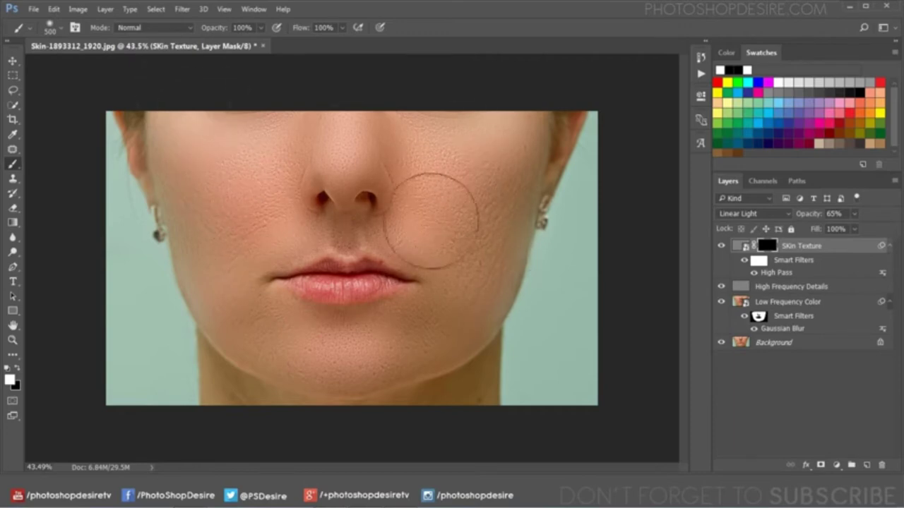
click(766, 286)
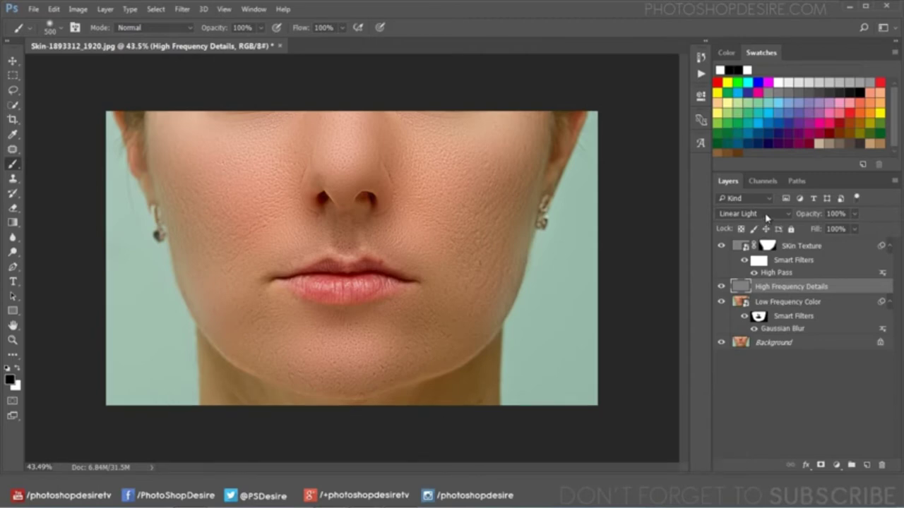
- Cycle the High Frequency Details blend mode from Overlay through to Vivid Light
click(767, 217)
click(770, 348)
scroll(757, 213, down, 1)
scroll(758, 214, down, 1)
scroll(758, 214, down, 1)
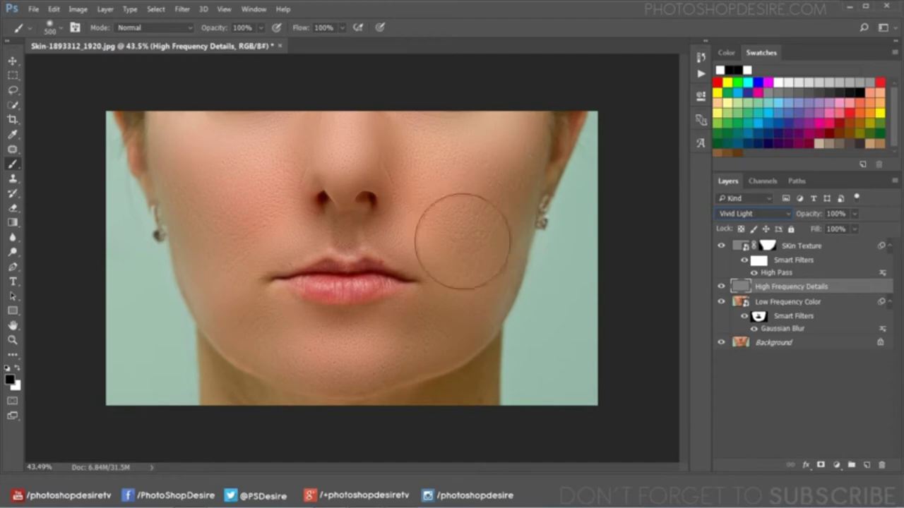
- Return to the SKin Texture mask with white as the paint colour to reveal texture around the mouth and chin
key(alt+bracketright)
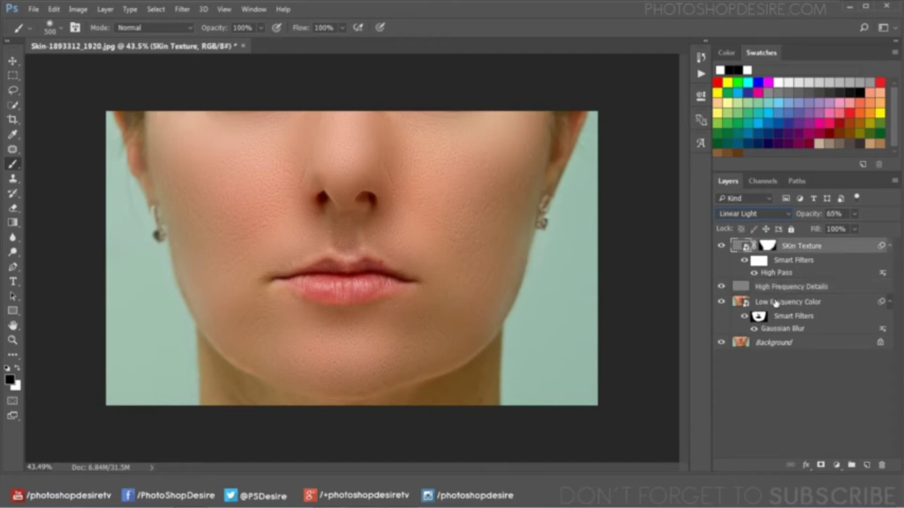
click(776, 285)
click(783, 254)
click(767, 246)
key(x)
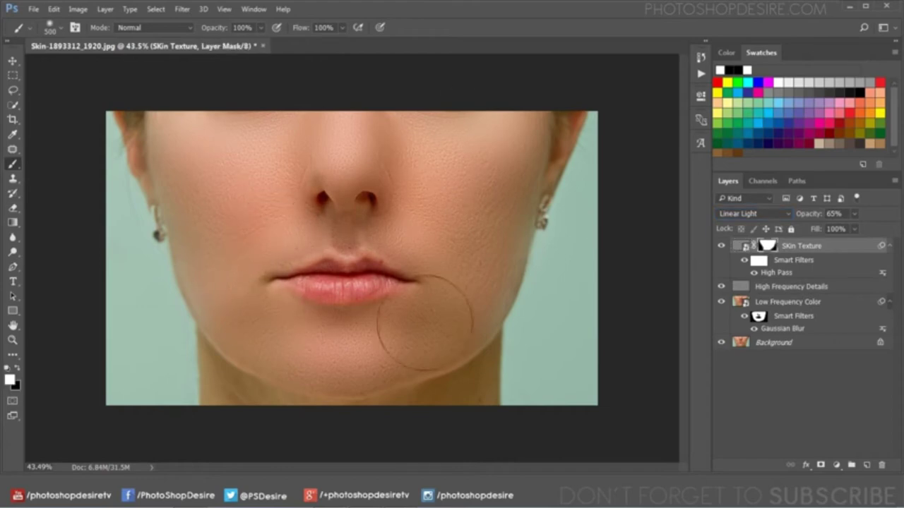
click(758, 318)
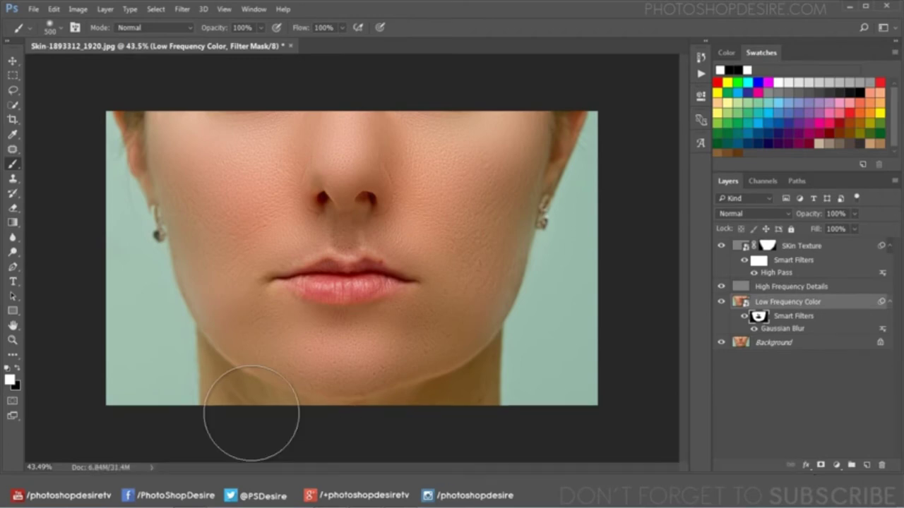
- Set the brush to size 175, 46% opacity, black; touch up the blur mask at the lips and jawline
key(bracketleft)
key(bracketleft)
key(bracketleft)
key(8)
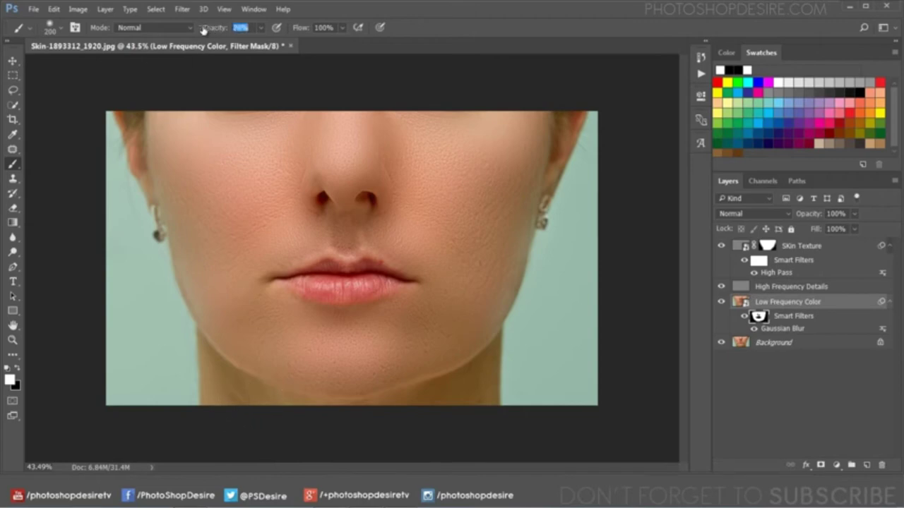
key(4)
key(6)
key(bracketleft)
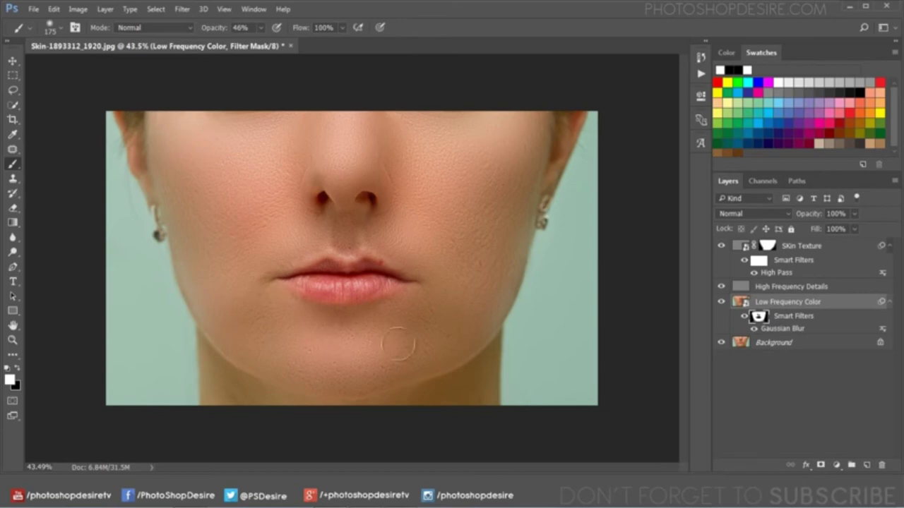
click(19, 368)
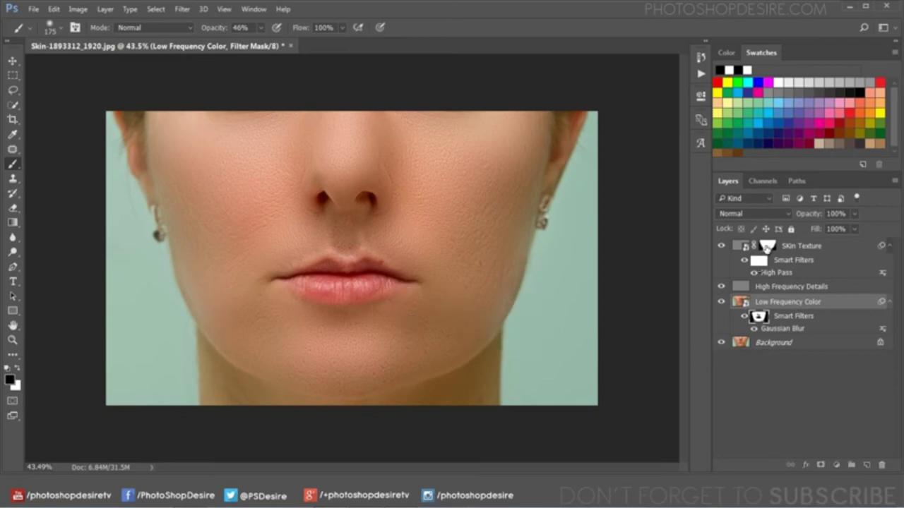
click(766, 246)
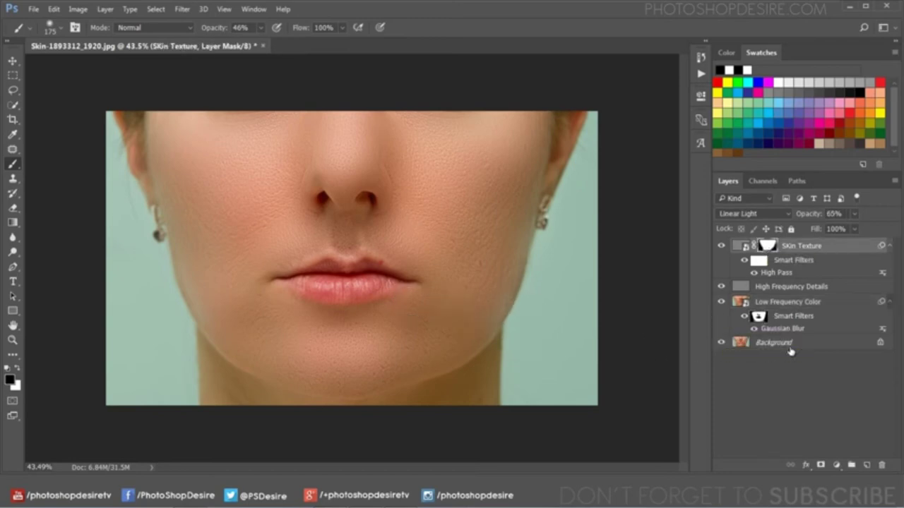
click(835, 465)
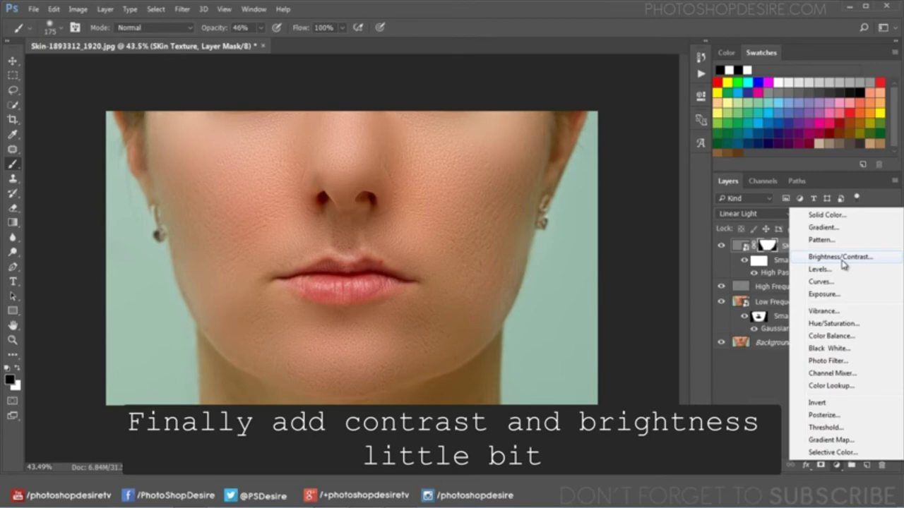
- Add a Brightness/Contrast 1 layer on top of the stack with contrast 23 and brightness 9
click(842, 259)
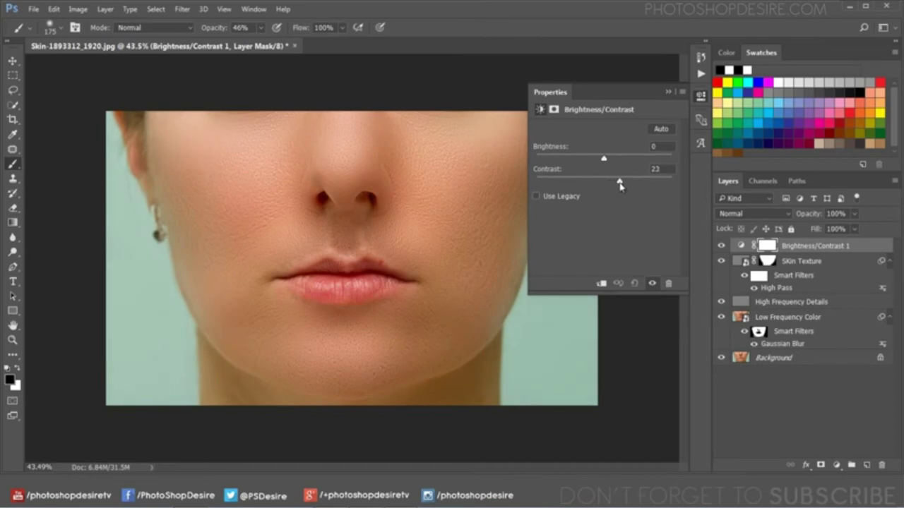
drag(604, 162, 609, 163)
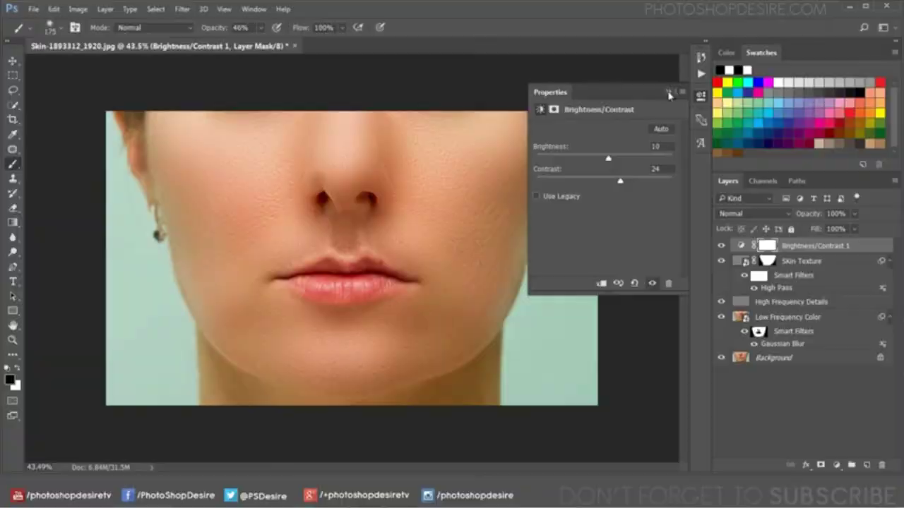
click(668, 92)
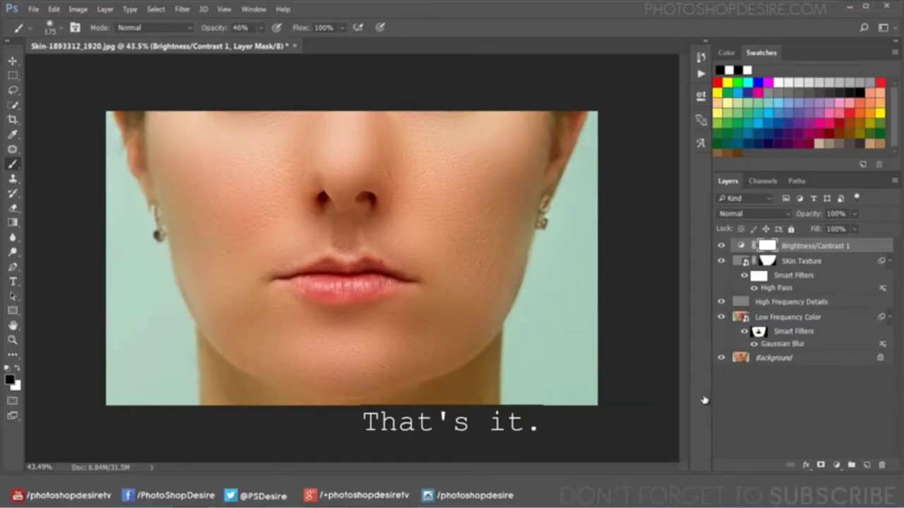
alt+click(721, 358)
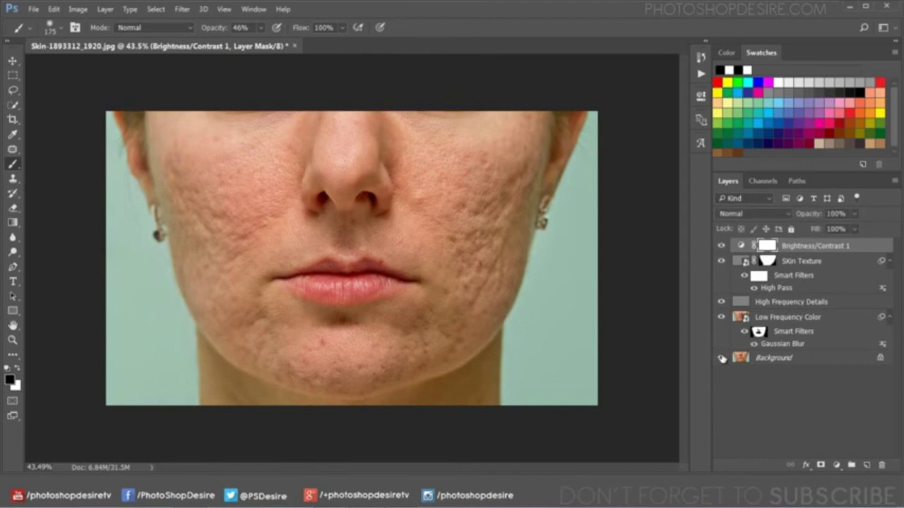
alt+click(721, 358)
alt+click(721, 358)
alt+click(721, 359)
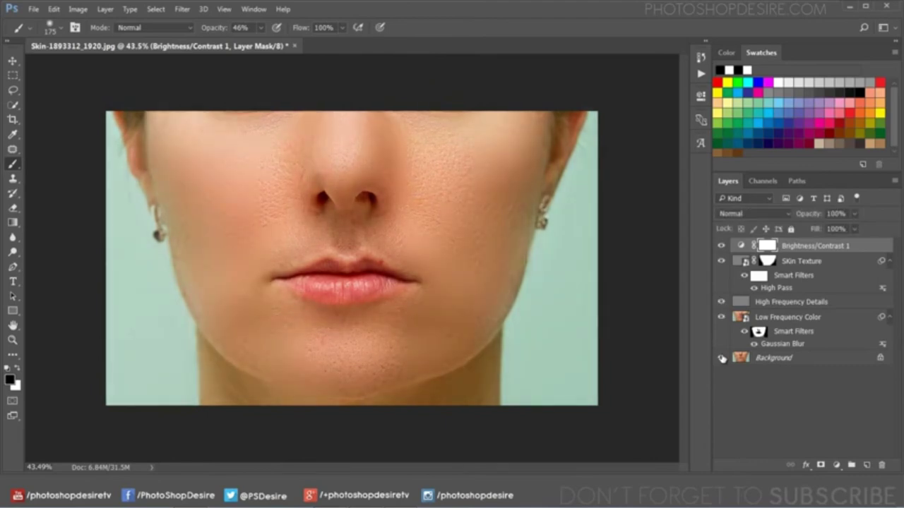
alt+click(722, 358)
alt+click(722, 358)
alt+click(721, 359)
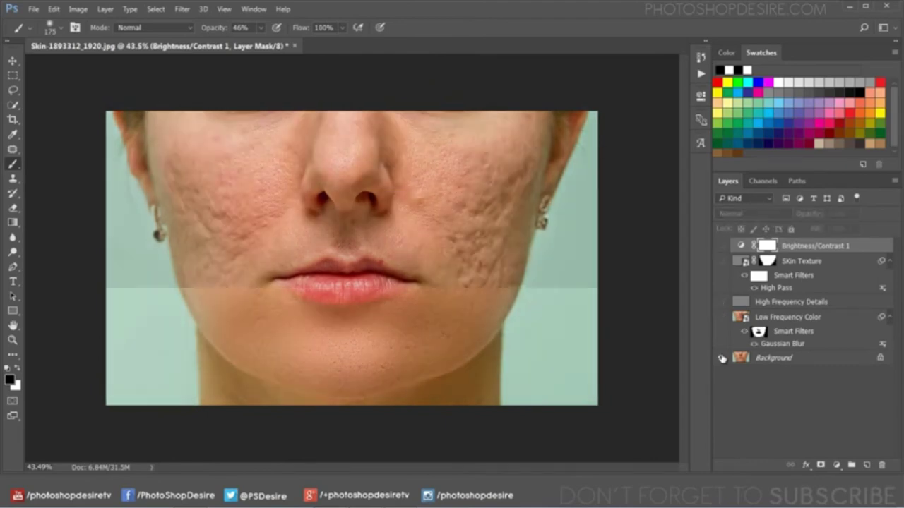
alt+click(721, 358)
alt+click(722, 358)
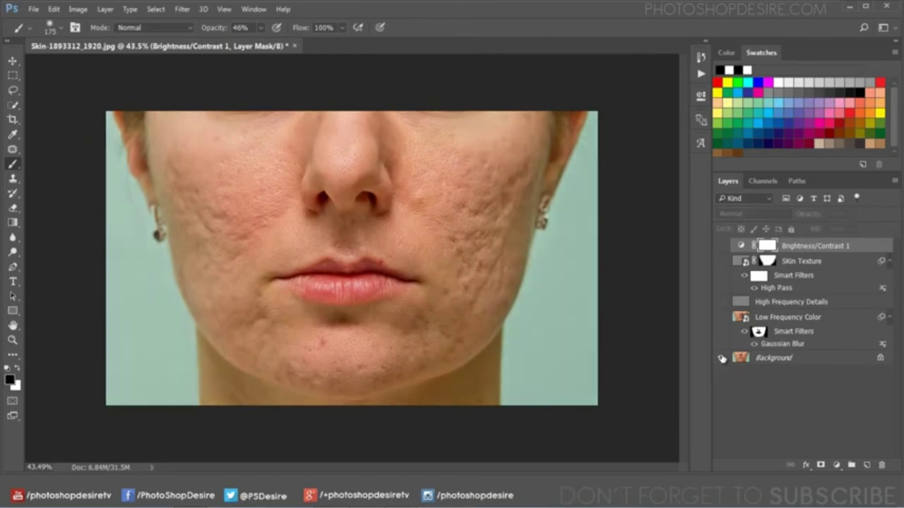
alt+click(722, 359)
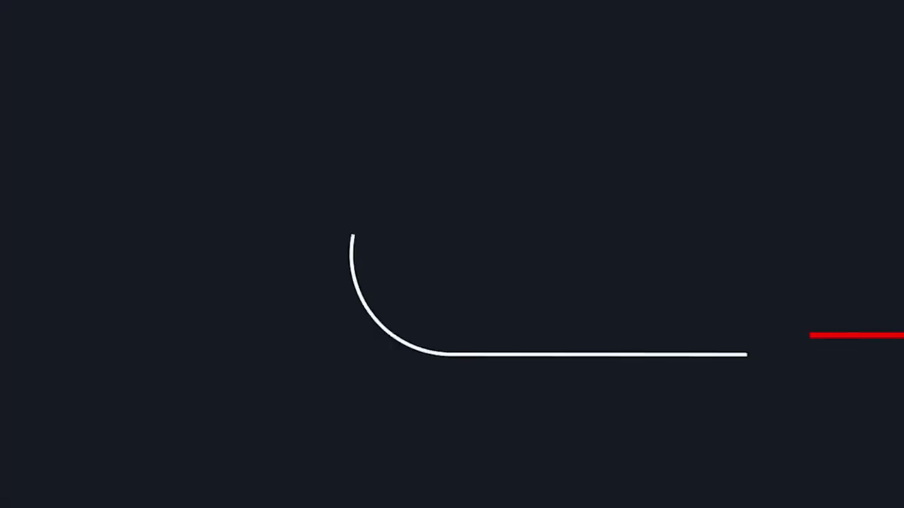